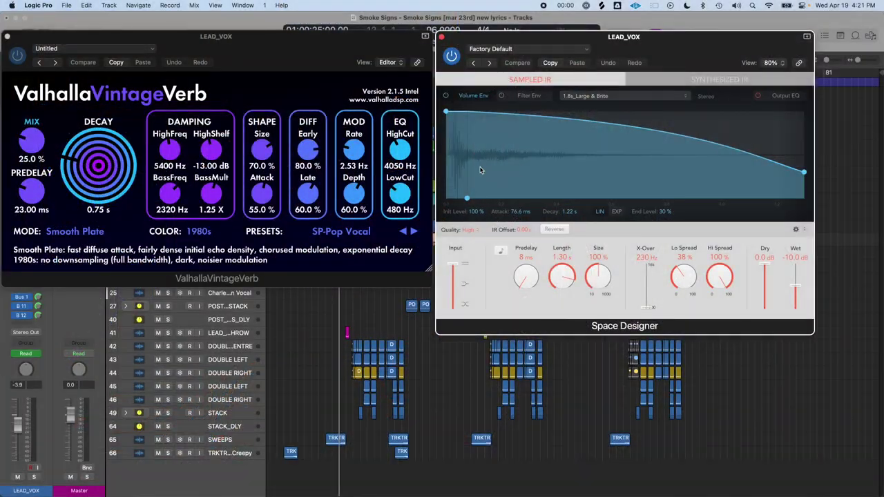
- Play the soloed lead vocal and raise the ValhallaVintageVerb mix to 81.9 %
left_click_drag(38, 140, 26, 128)
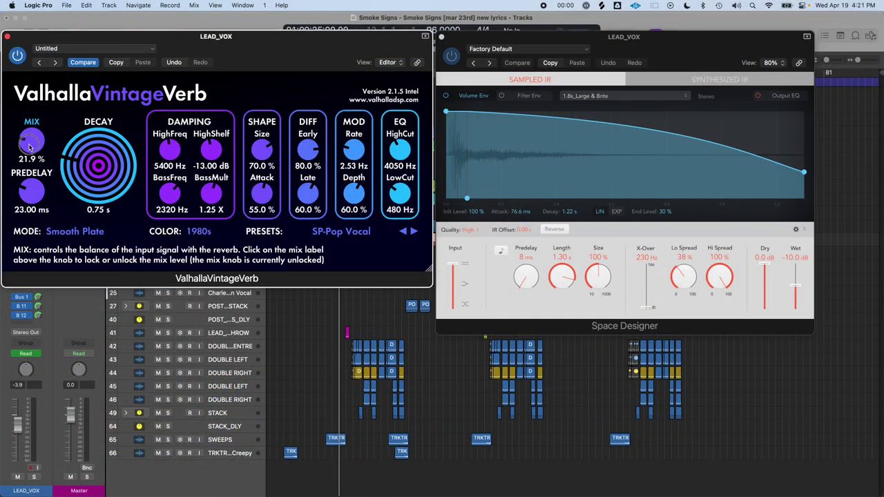
left_click(641, 37)
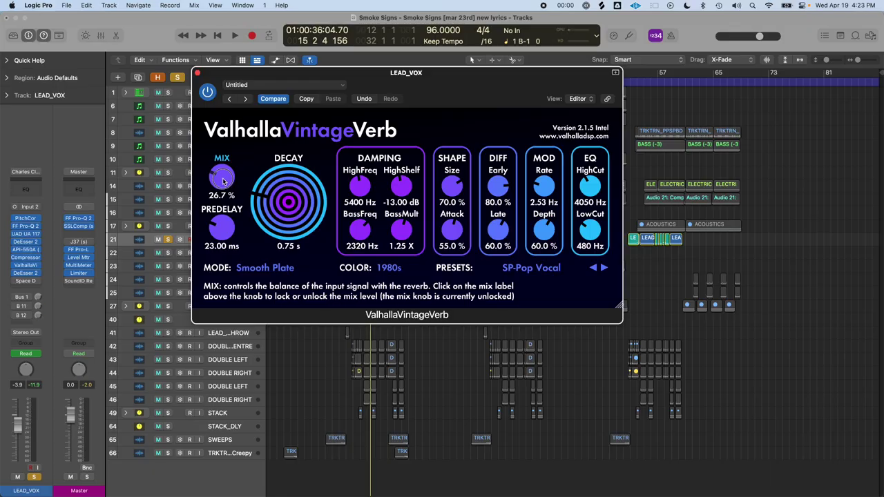
key("space")
left_click_drag(223, 181, 234, 117)
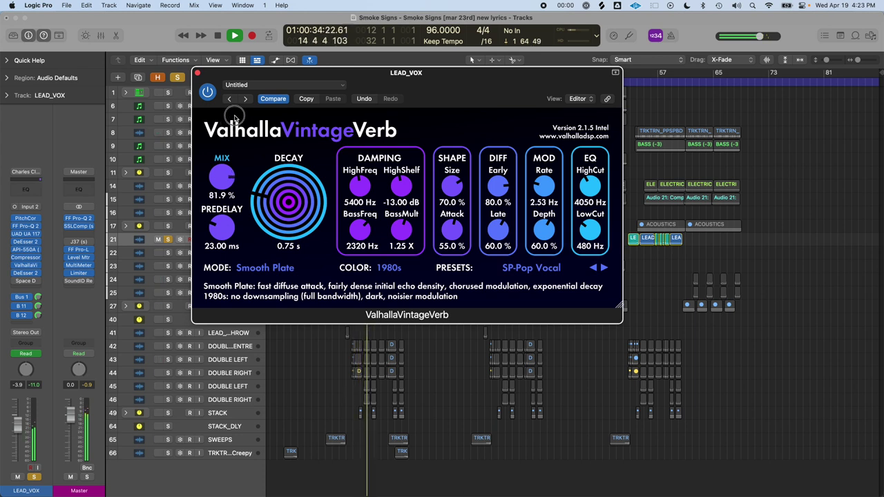
key("space")
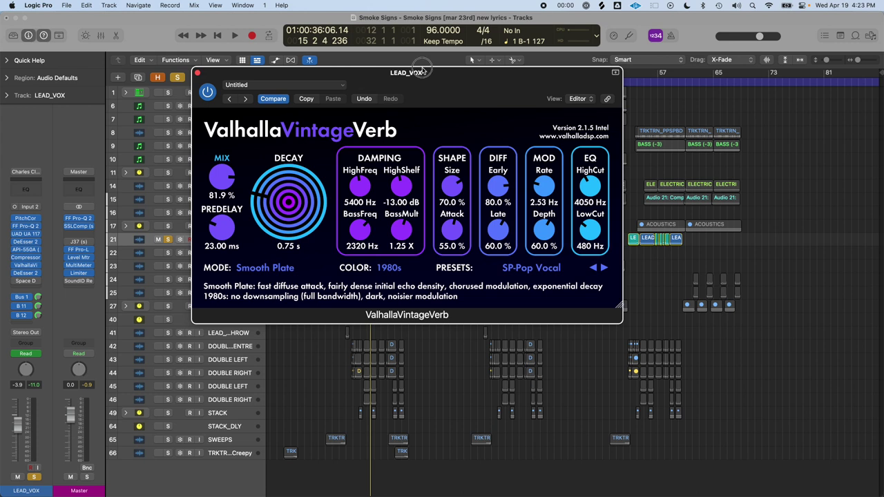
- Solo the ACOUSTICS track alongside LEAD_VOX and play both with the reverb, keeping the VintageVerb window clear of the track controls
left_click_drag(423, 71, 645, 3)
left_click(168, 226)
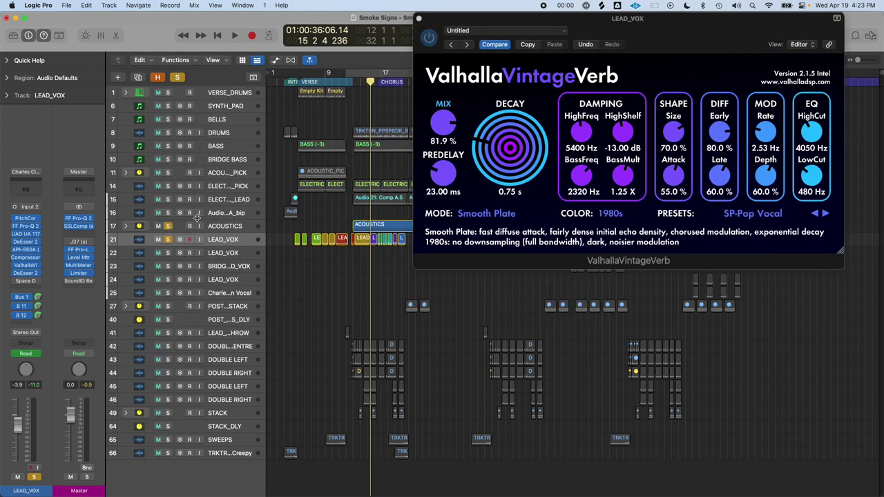
key("space")
left_click_drag(645, 23, 507, 33)
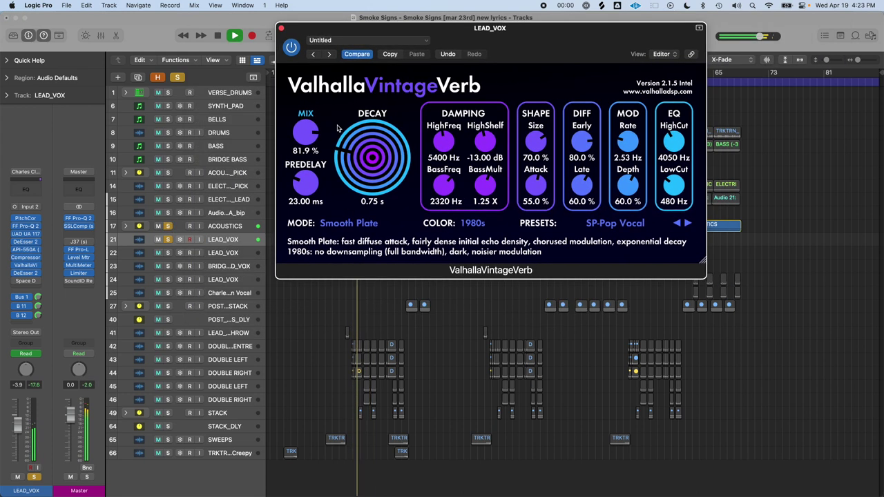
key("space")
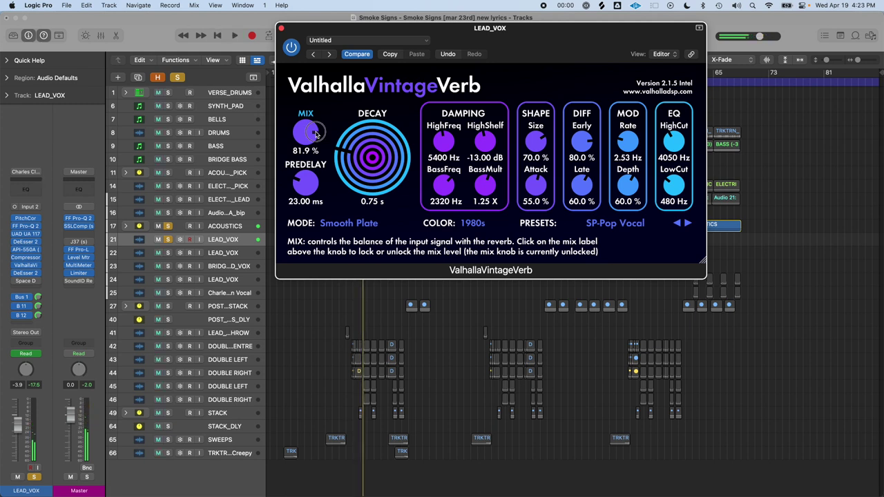
- Lower the VintageVerb mix in stages to 32.5 %, 20.8 % and about 18.5 % while playing the vocal with the acoustics
left_click_drag(314, 145, 315, 173)
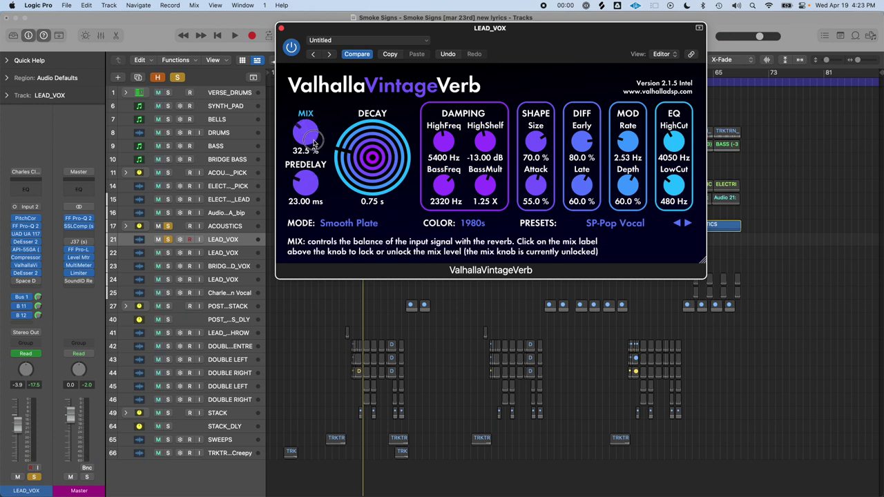
key("space")
left_click_drag(314, 144, 314, 153)
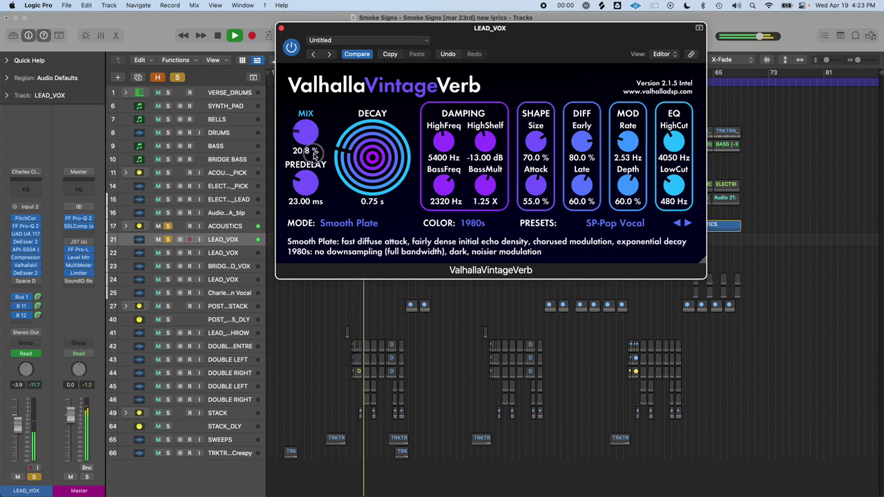
left_click_drag(315, 154, 316, 156)
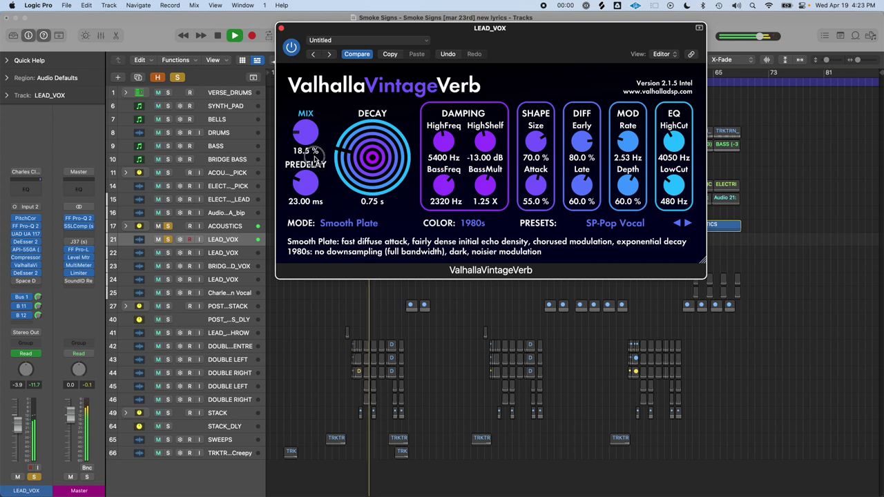
left_click_drag(316, 158, 317, 164)
key("space")
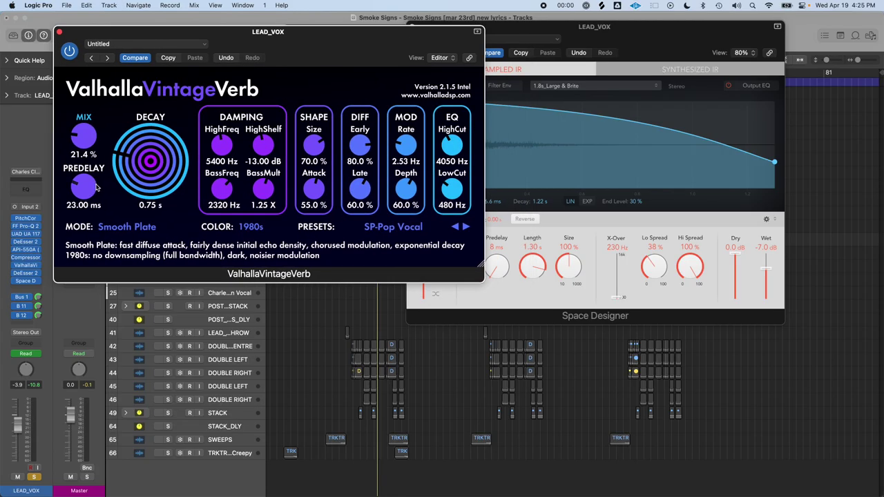
- Reduce the VintageVerb predelay to 22.30 ms, bring Space Designer forward and hide the open plug-in windows
left_click_drag(97, 187, 80, 197)
left_click(671, 75)
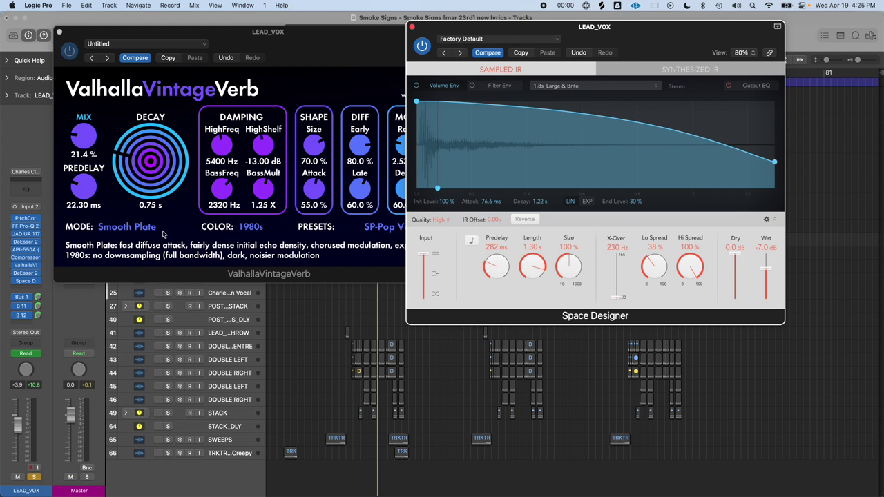
key("v")
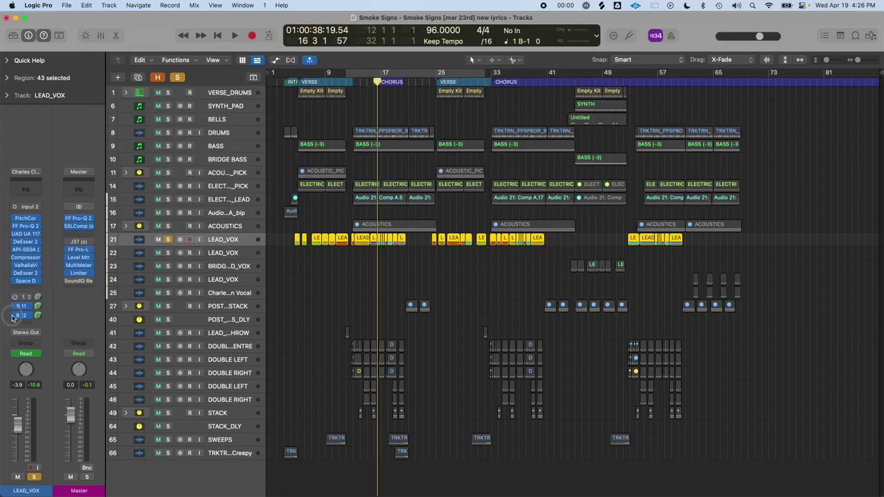
- Reopen VintageVerb on LEAD_VOX, raise its mix to 40.3 % and play the vocal from bar 13
left_click(26, 265)
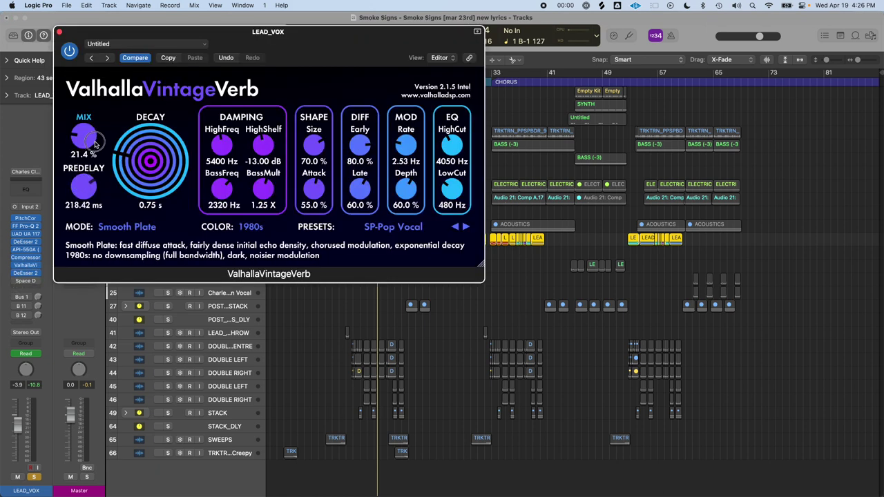
left_click_drag(324, 64, 493, 265)
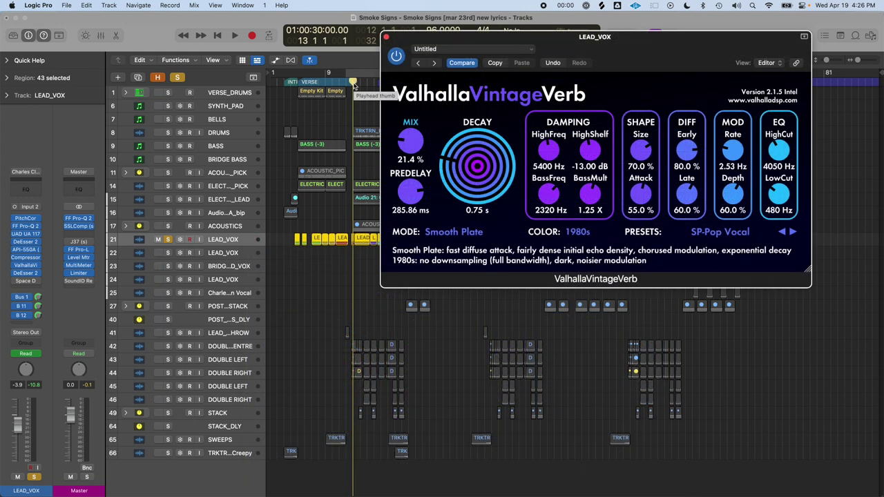
mouse_move(404, 141)
scroll(408, 127, "up", 3)
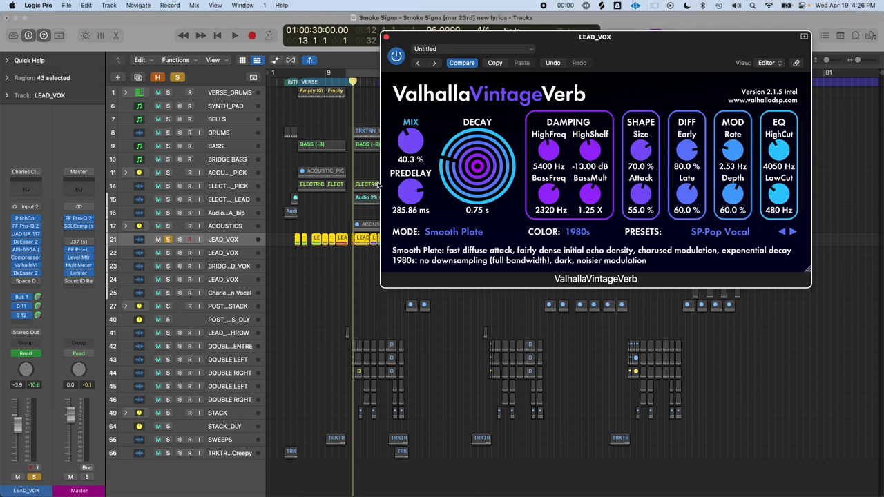
key("space")
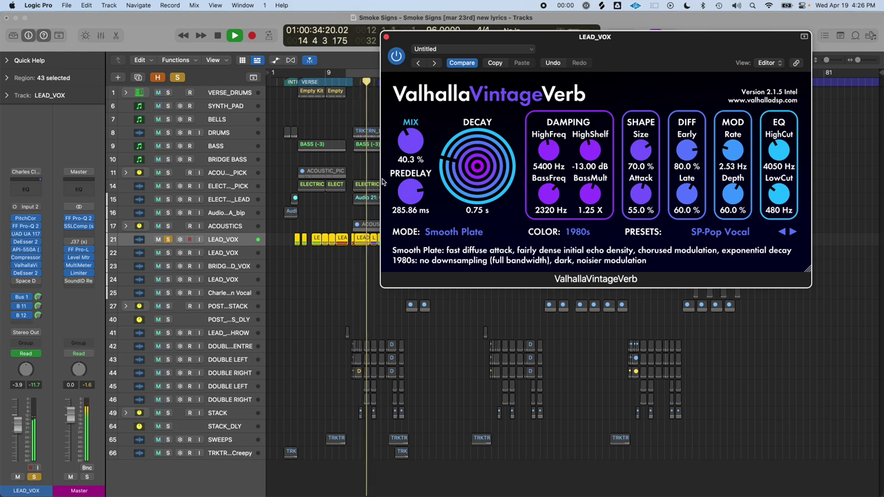
- Raise the VintageVerb mix to 49.1 % and set its predelay to 46.94 ms
scroll(413, 197, "up", 3)
scroll(413, 197, "up", 5)
scroll(415, 145, "up", 5)
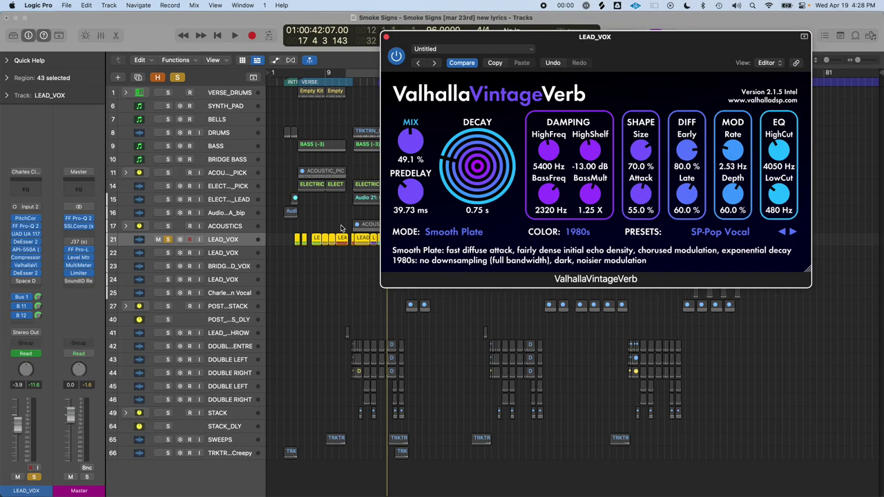
left_click_drag(415, 179, 418, 160)
left_click_drag(413, 178, 413, 202)
- Open Space Designer from the LEAD_VOX inserts beside VintageVerb and sync its predelay to note values
left_click_drag(651, 51, 338, 32)
left_click(21, 281)
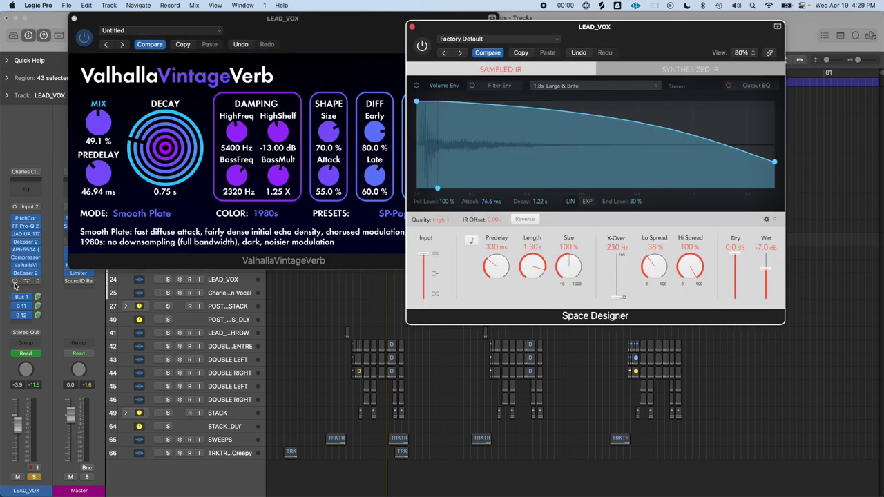
left_click(475, 241)
left_click(472, 241)
left_click(472, 242)
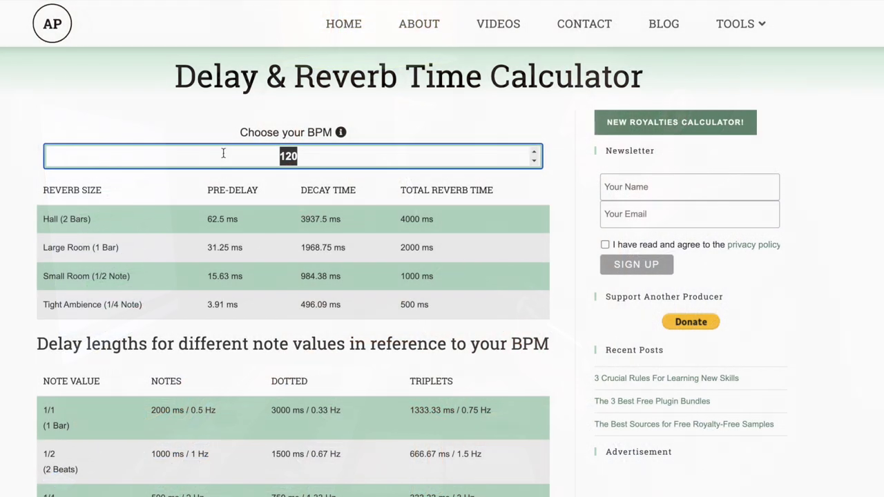
- In the Delay & Reverb Time Calculator, set the BPM to 80 and examine the reverb sizes, pre-delays and near/far depth diagram
type("80")
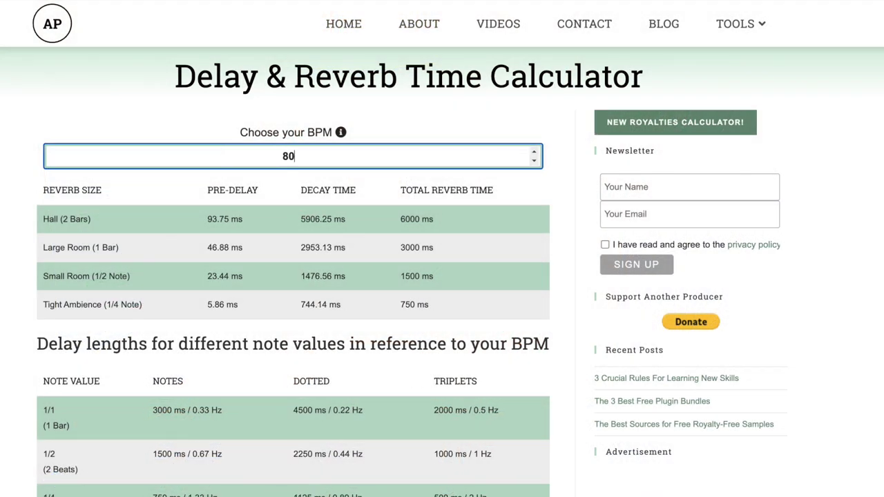
left_click_drag(39, 189, 139, 189)
left_click_drag(212, 190, 286, 195)
left_click(272, 187)
left_click_drag(195, 196, 286, 189)
left_click(286, 189)
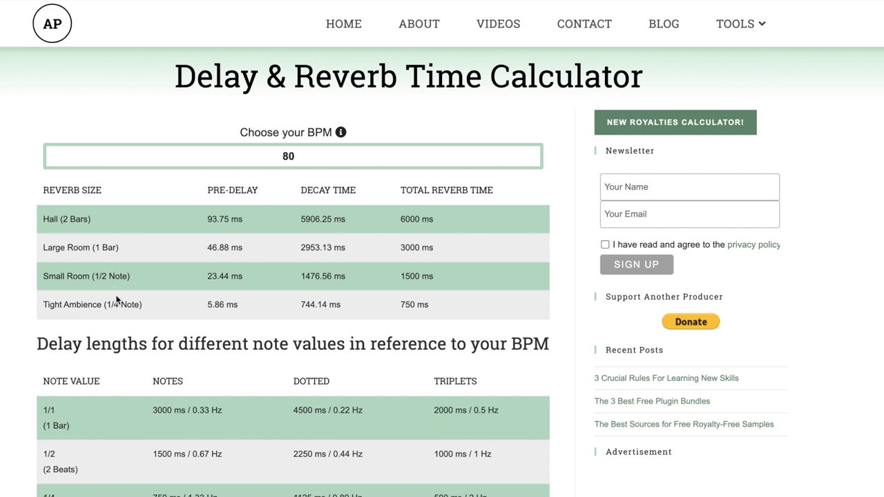
left_click_drag(210, 304, 252, 308)
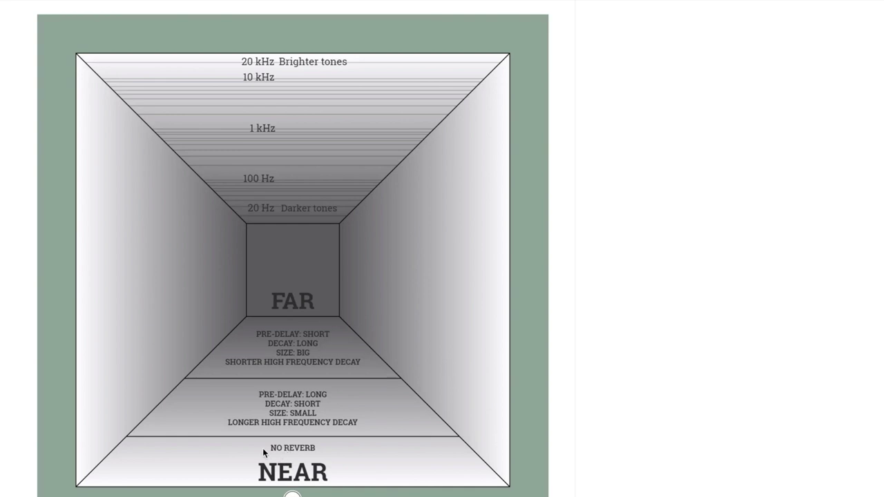
scroll(295, 348, "down", 1)
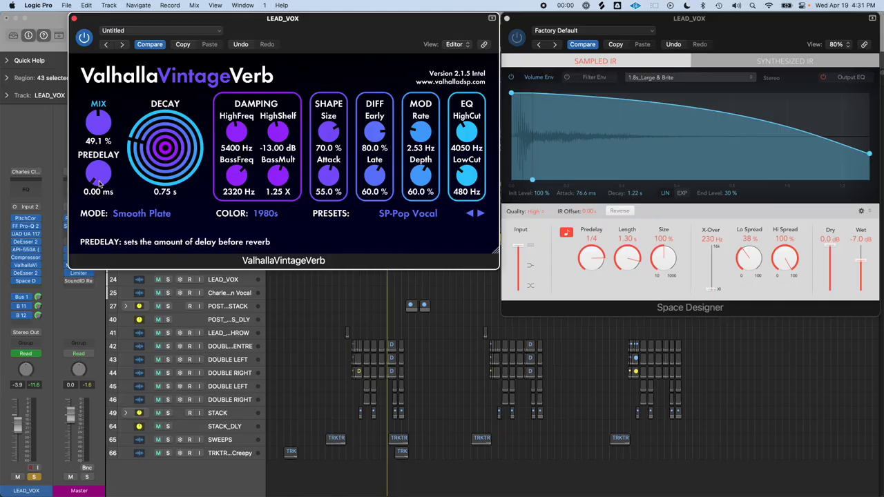
- Play the lead vocal while comparing VintageVerb predelays of 0 ms and 428.82 ms, finishing by turning the predelay back down
left_click_drag(100, 181, 94, 149)
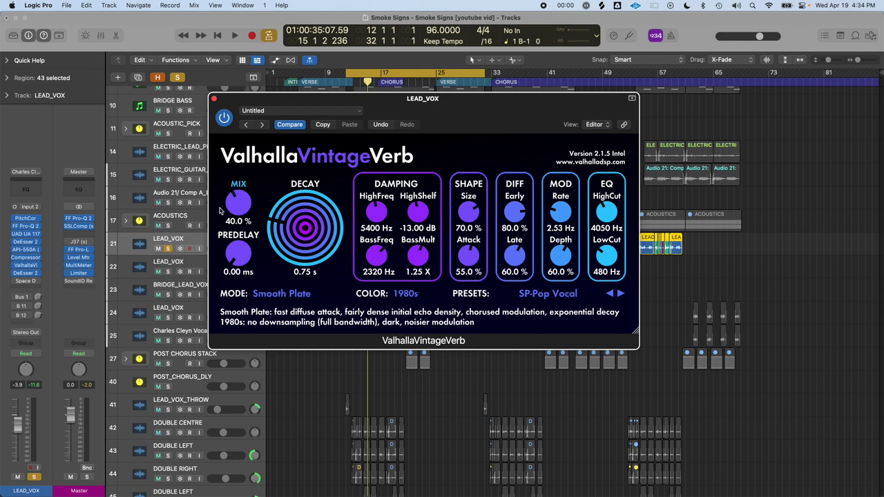
left_click_drag(234, 257, 241, 293)
key("space")
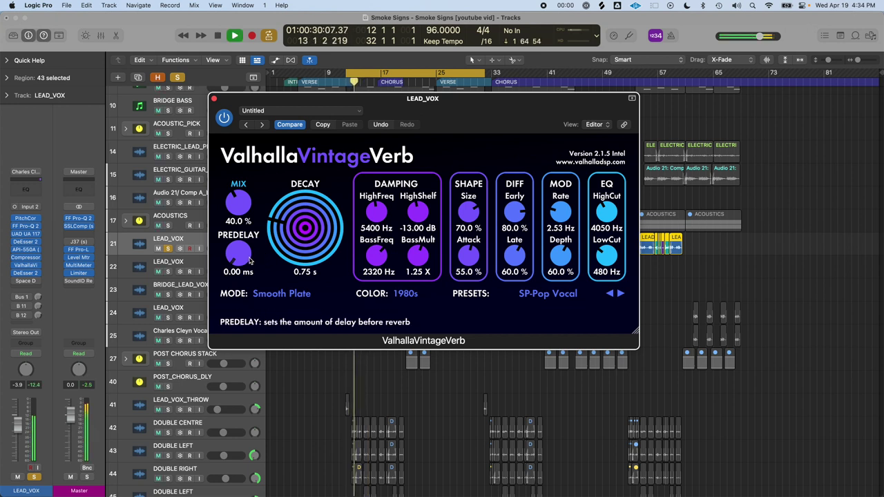
left_click_drag(250, 260, 246, 279)
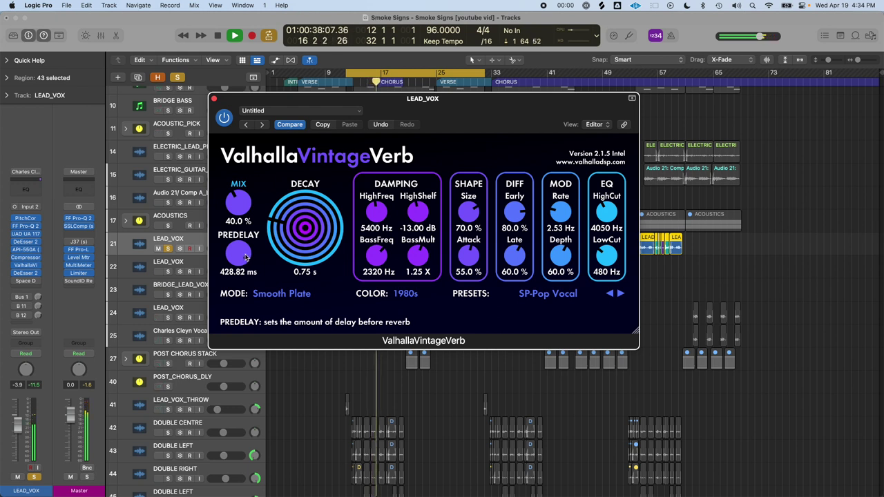
left_click_drag(246, 262, 240, 328)
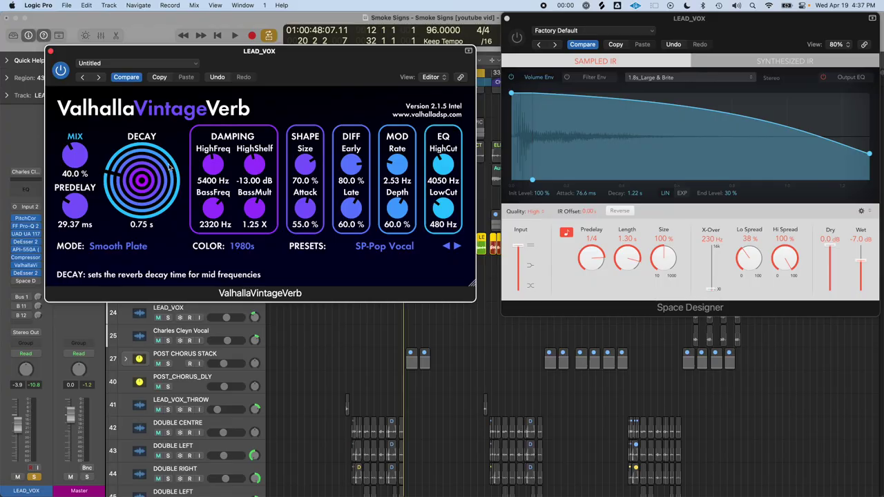
- Raise the VintageVerb decay to 2.46 s and increase the impulse response length in Space Designer
left_click_drag(135, 200, 136, 216)
mouse_move(139, 246)
left_click_drag(774, 18, 745, 30)
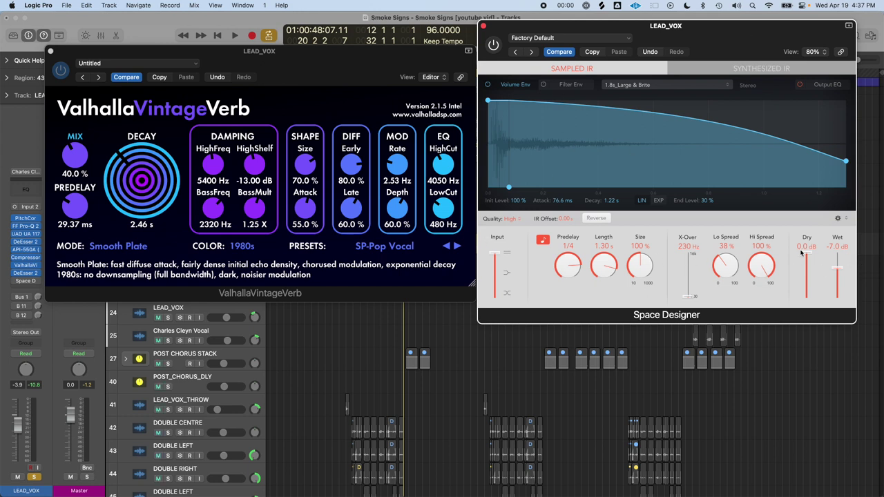
left_click_drag(607, 253, 603, 261)
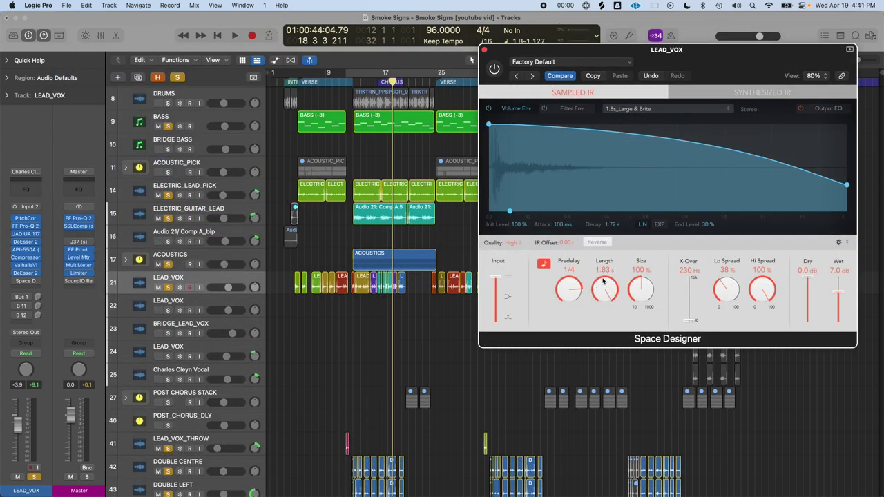
- Check Space Designer's impulse response loading options and switch it to a synthesized impulse response
left_click_drag(676, 69, 415, 102)
left_click(416, 144)
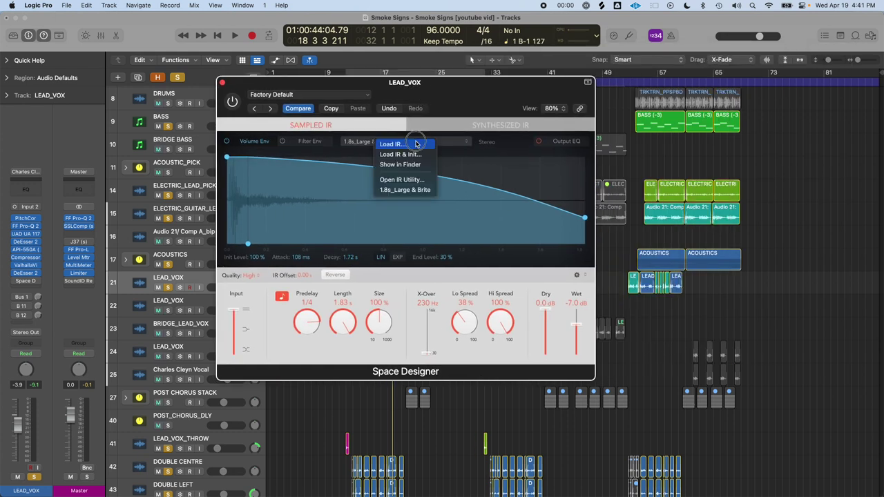
left_click(447, 147)
left_click(466, 144)
left_click(469, 173)
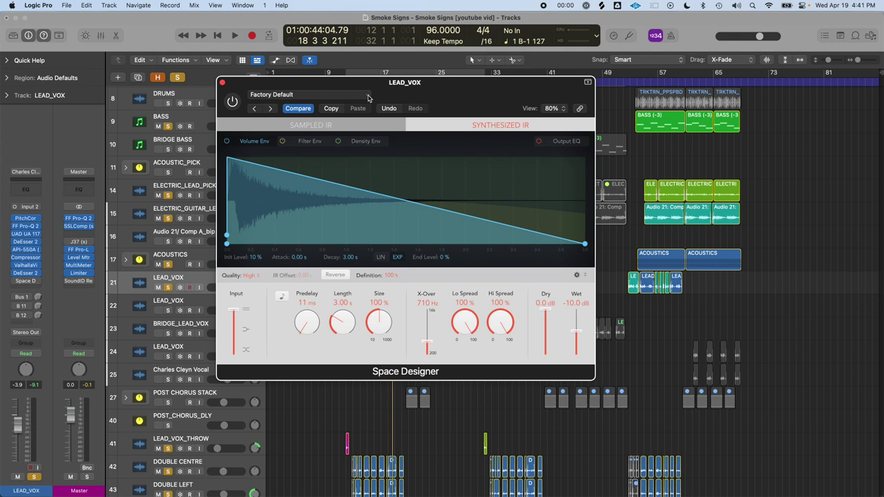
- Browse Space Designer's Large Spaces presets and choose 09.2s Upper Echelons from the Outdoor Spaces
left_click(368, 97)
mouse_move(311, 322)
mouse_move(462, 331)
mouse_move(457, 369)
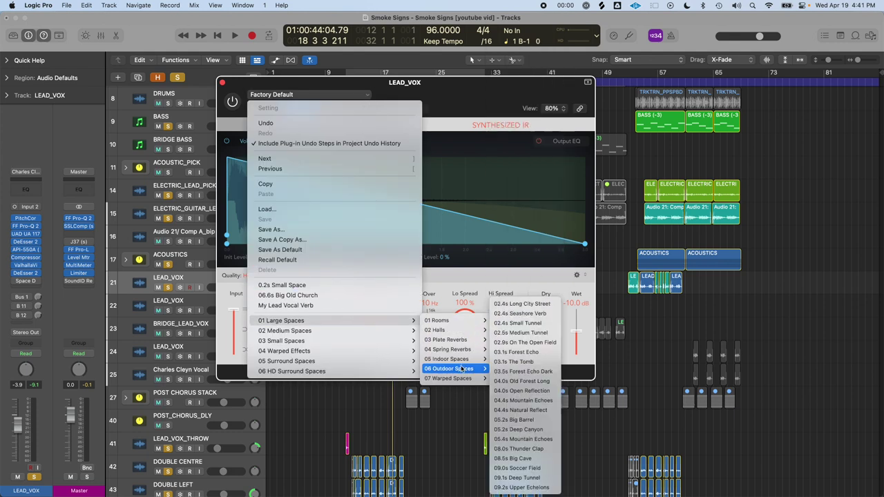
left_click(523, 488)
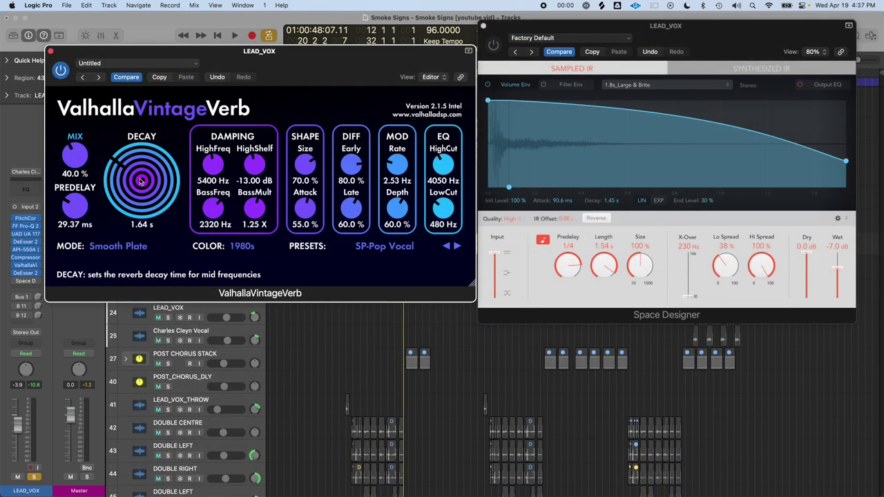
- Raise the VintageVerb decay to 3.23 s
scroll(146, 181, "up", 2)
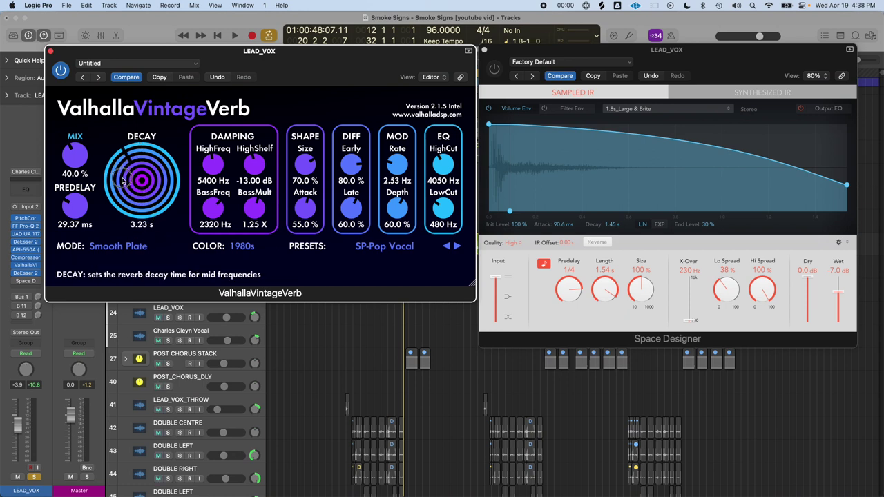
- Lower the VintageVerb decay to 2.58 s and switch its reverb mode to Concert Hall
mouse_move(125, 181)
left_mouse_down()
mouse_move(128, 161)
mouse_move(124, 178)
left_mouse_up()
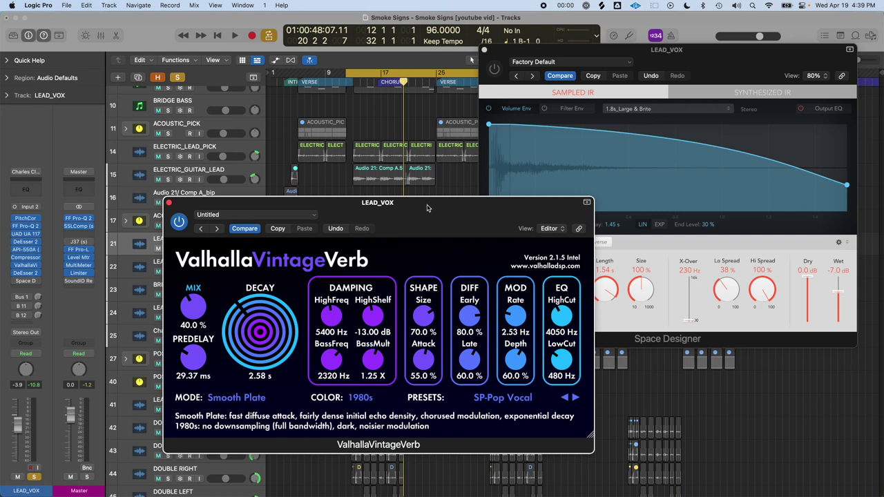
left_click_drag(373, 239, 587, 116)
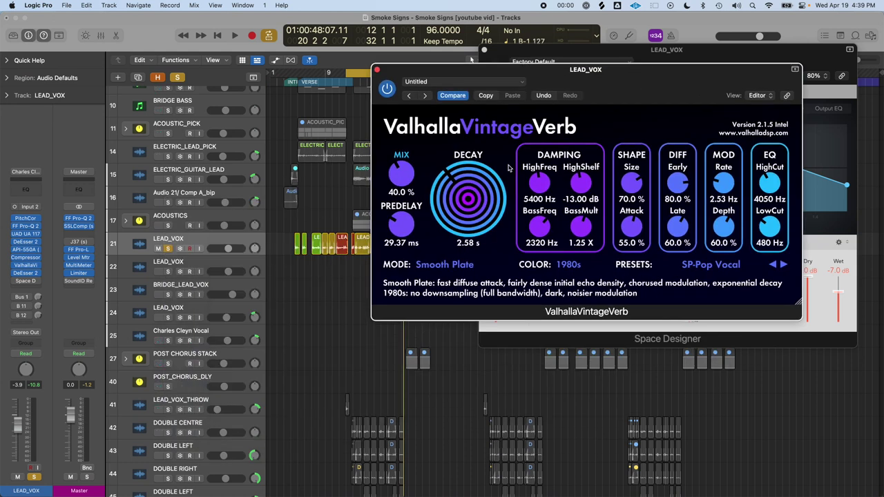
left_click(444, 265)
left_click(449, 47)
left_click_drag(583, 78, 538, 78)
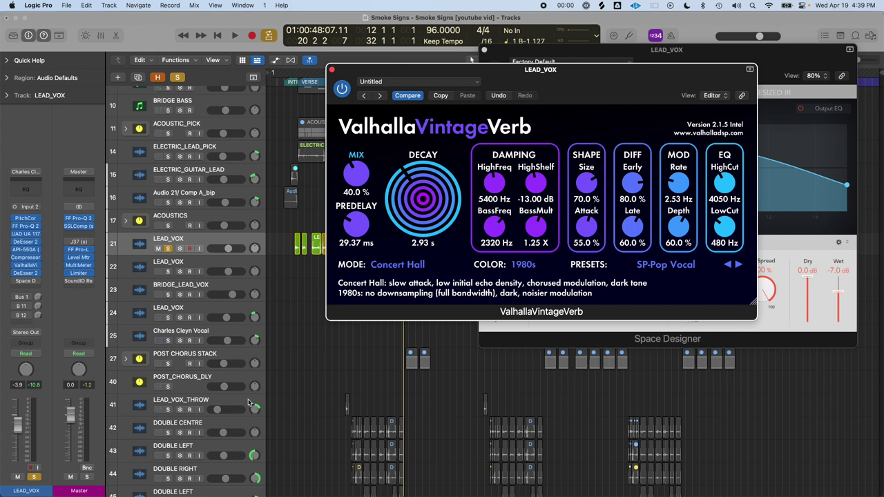
- Set the VintageVerb mix to 15.0 %, the predelay to 24.95 ms and the decay to 2.65 s
scroll(249, 409, "up", 2)
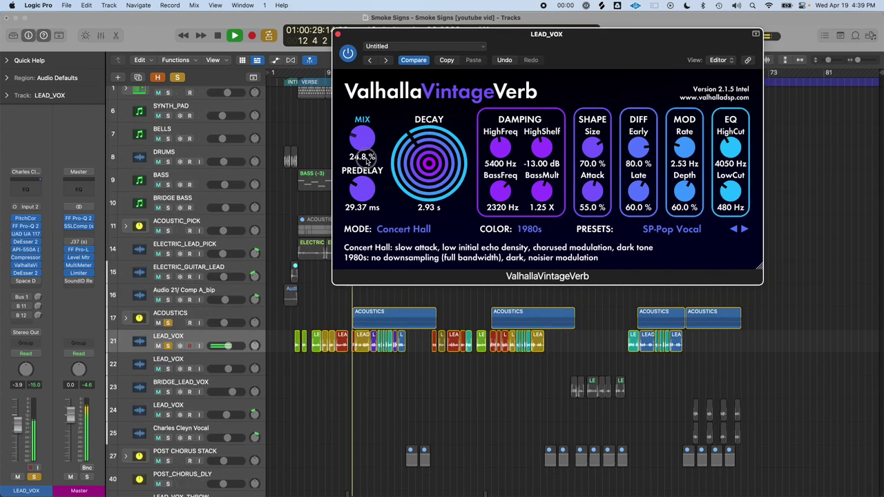
left_click_drag(360, 188, 361, 195)
left_click_drag(362, 138, 415, 145)
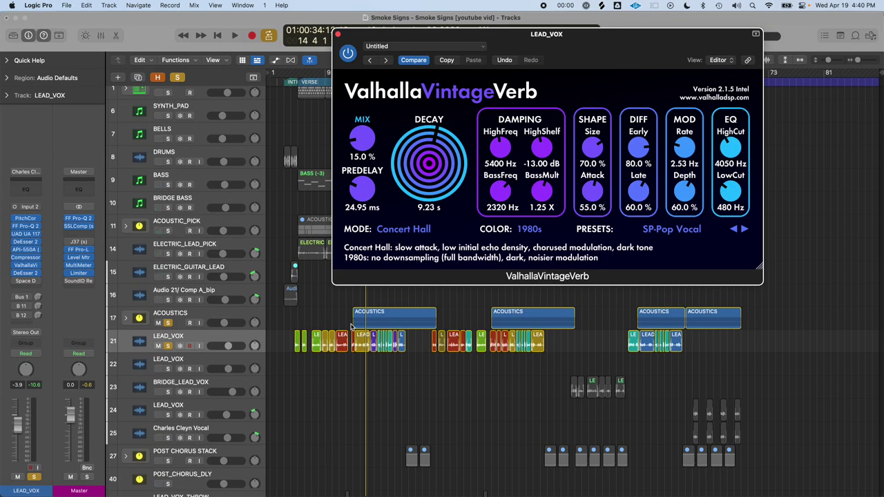
mouse_move(428, 169)
left_mouse_down()
mouse_move(428, 197)
mouse_move(422, 174)
left_mouse_up()
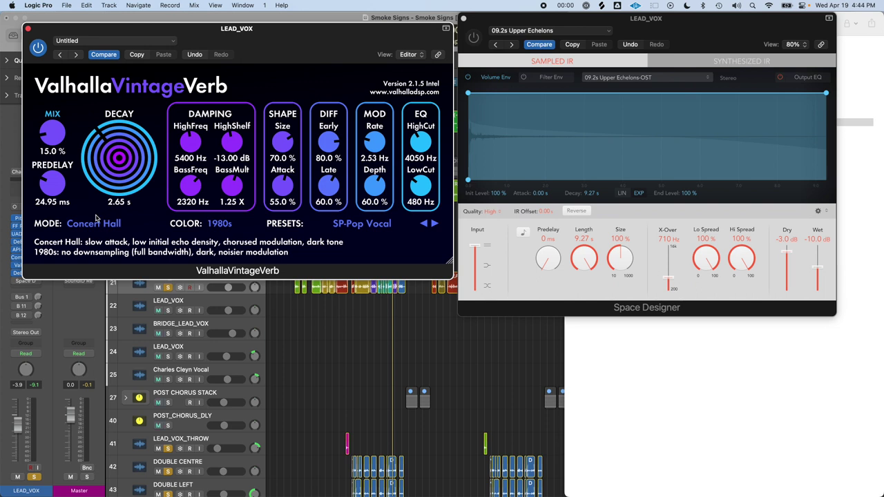
- Examine VintageVerb's list of reverb modes and Space Designer's Medium and Small Spaces preset categories, including Halls
left_click(120, 225)
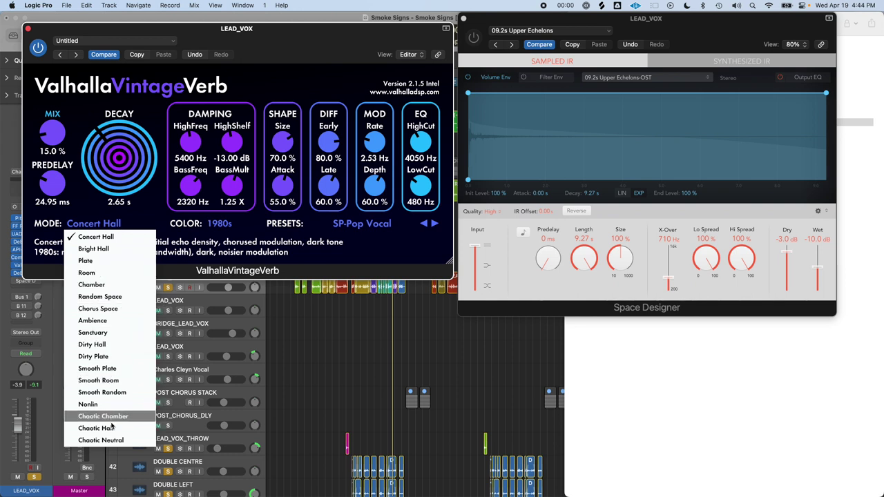
left_click(676, 98)
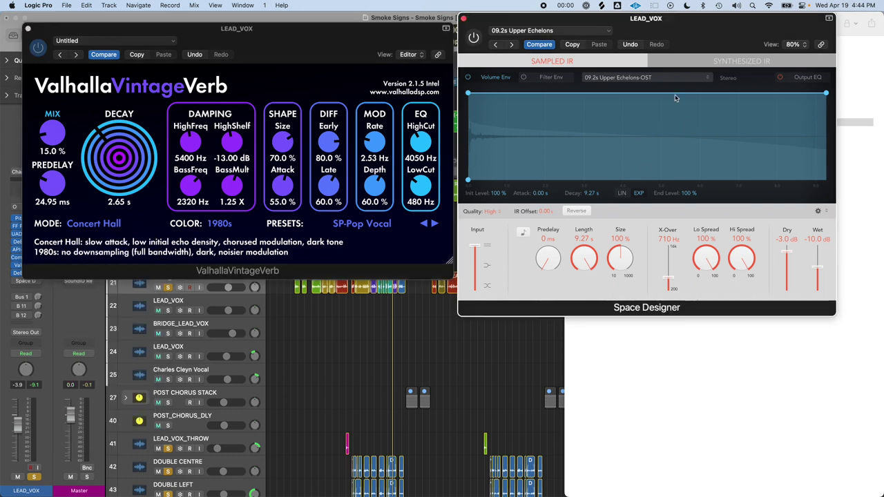
left_click(606, 34)
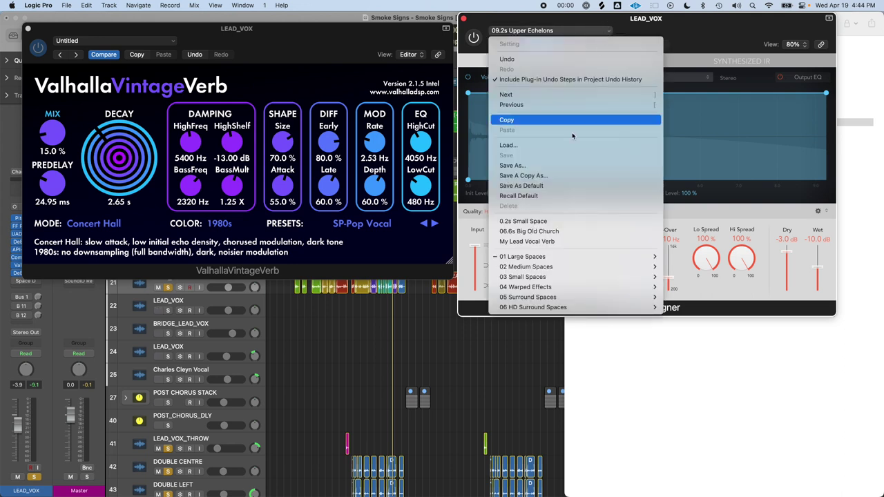
mouse_move(526, 257)
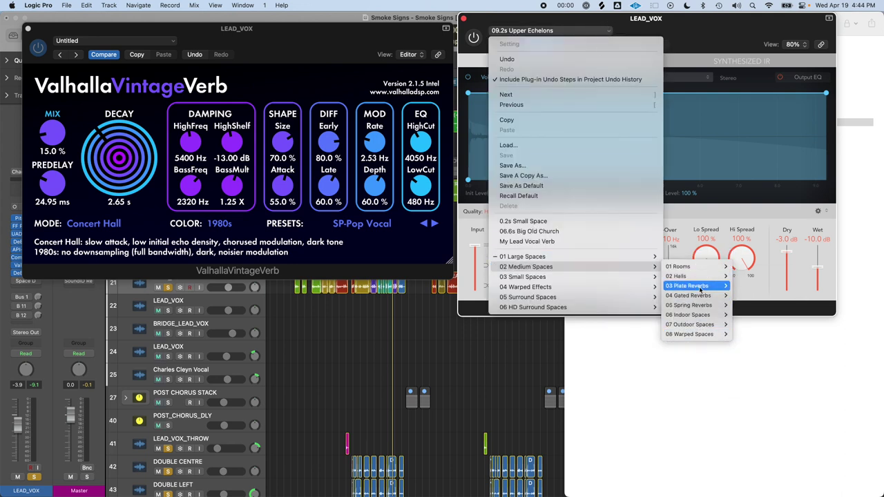
mouse_move(582, 278)
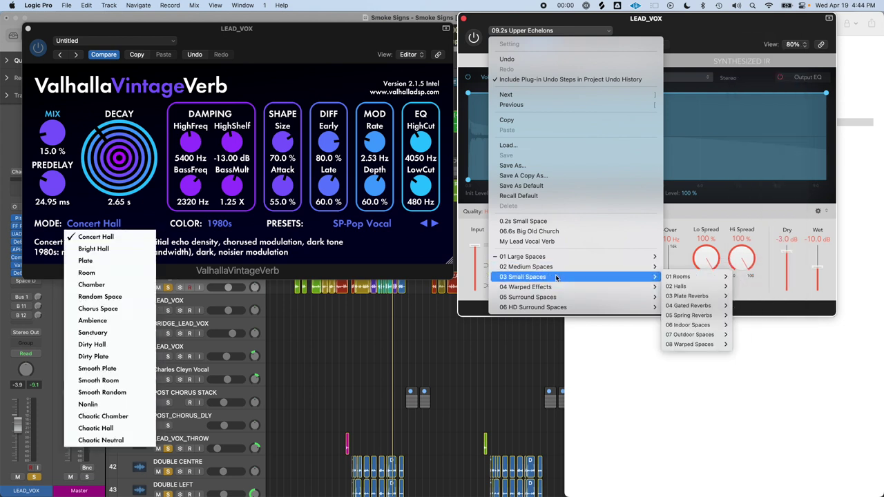
mouse_move(694, 277)
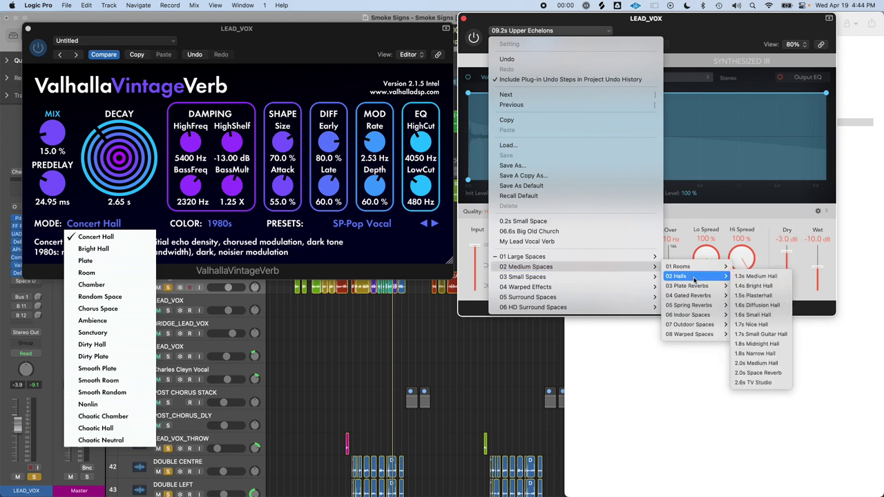
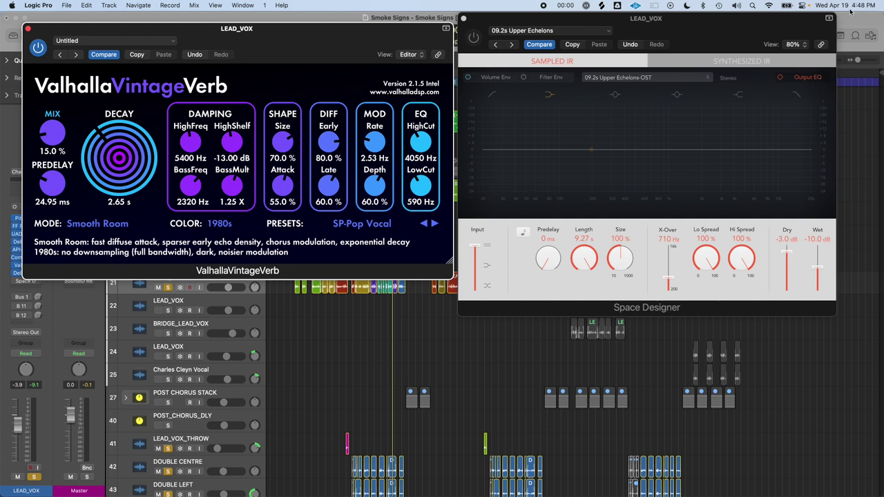
- Add a low cut with a 12dB/Oct slope to Space Designer's Output EQ and close the plug-in window
left_click(682, 63)
mouse_move(492, 95)
left_mouse_down()
mouse_move(490, 154)
mouse_move(596, 147)
mouse_move(617, 153)
left_mouse_up()
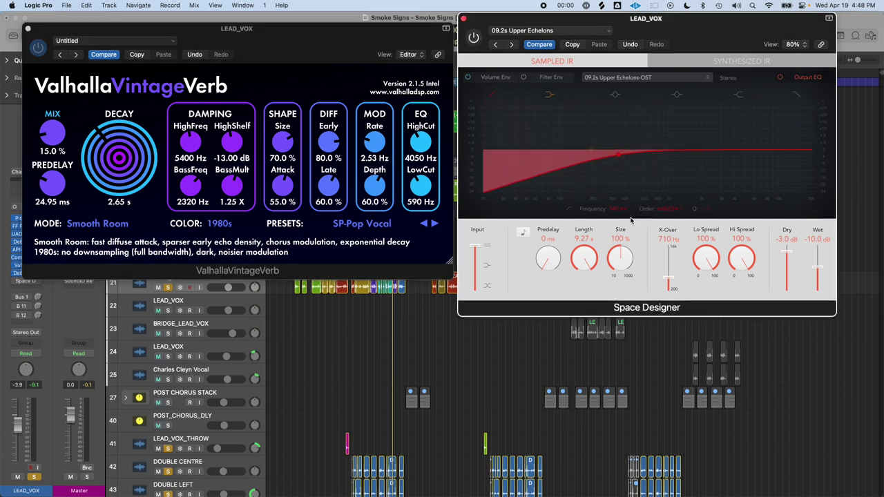
left_click(673, 210)
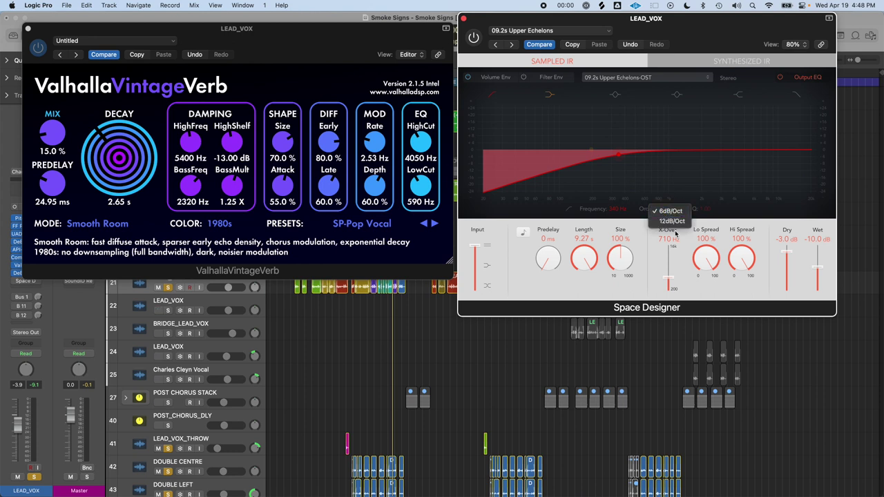
left_click(671, 218)
left_click_drag(617, 153, 621, 157)
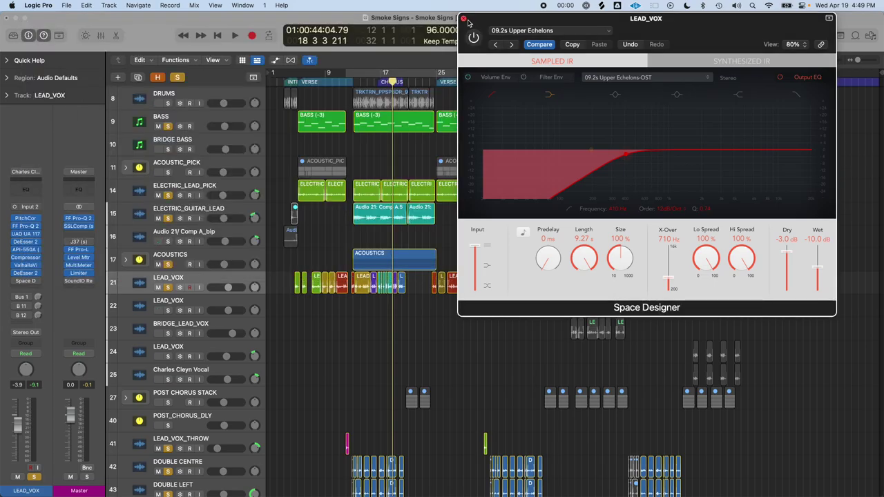
left_click(464, 19)
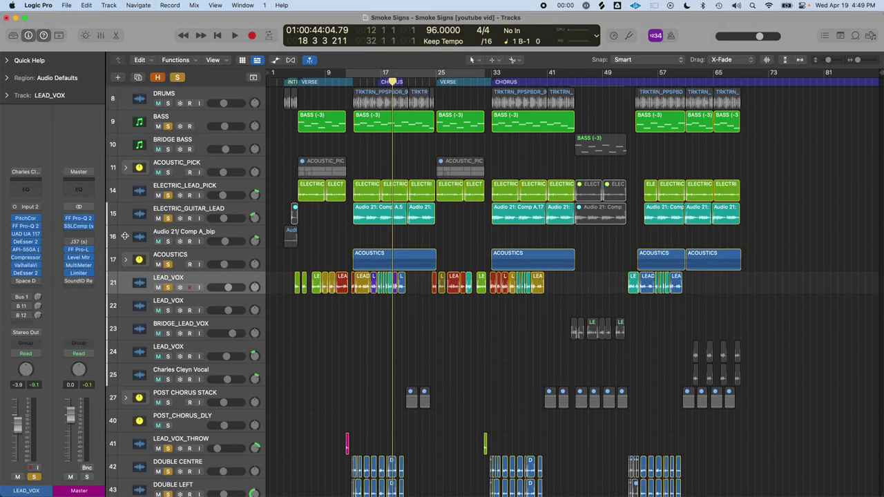
left_click(33, 289)
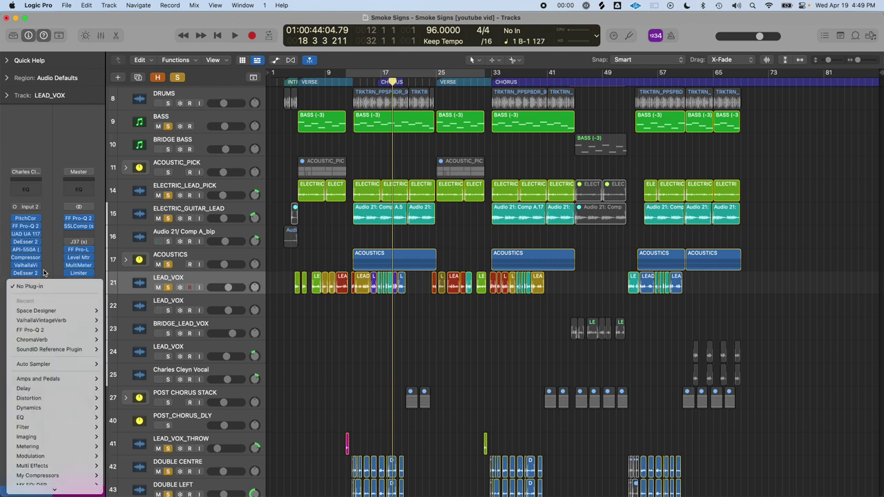
left_click(45, 261)
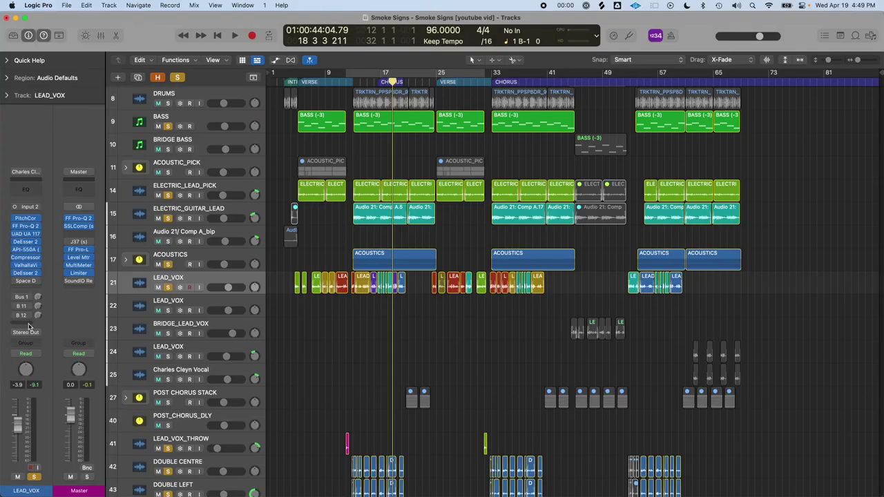
left_click(23, 317)
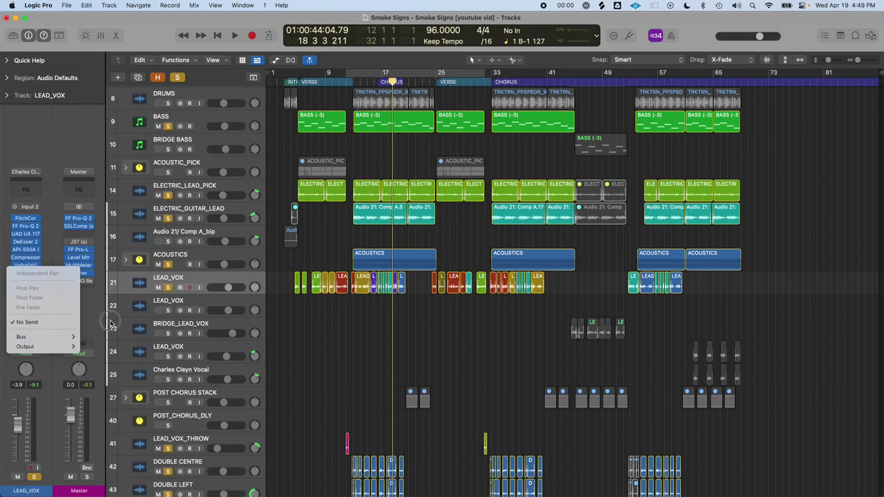
left_click(25, 319)
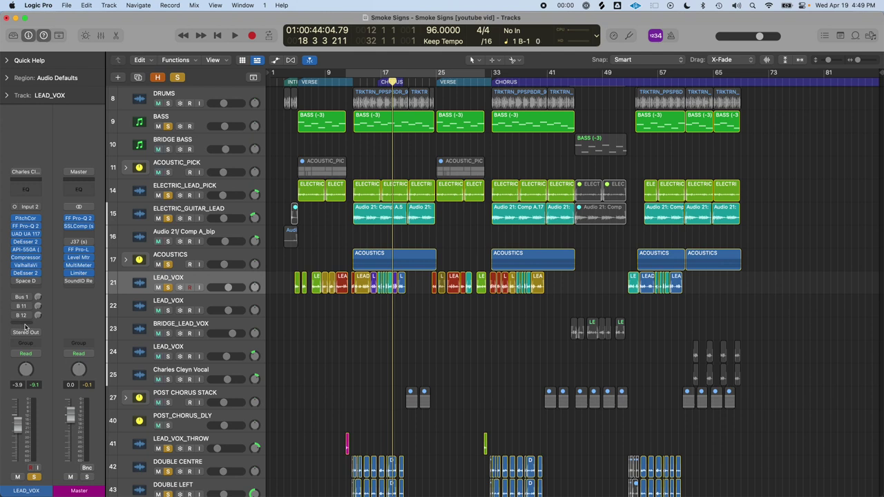
- Add a send from the LEAD_VOX channel to the unused Bus 22
left_click(27, 327)
mouse_move(42, 340)
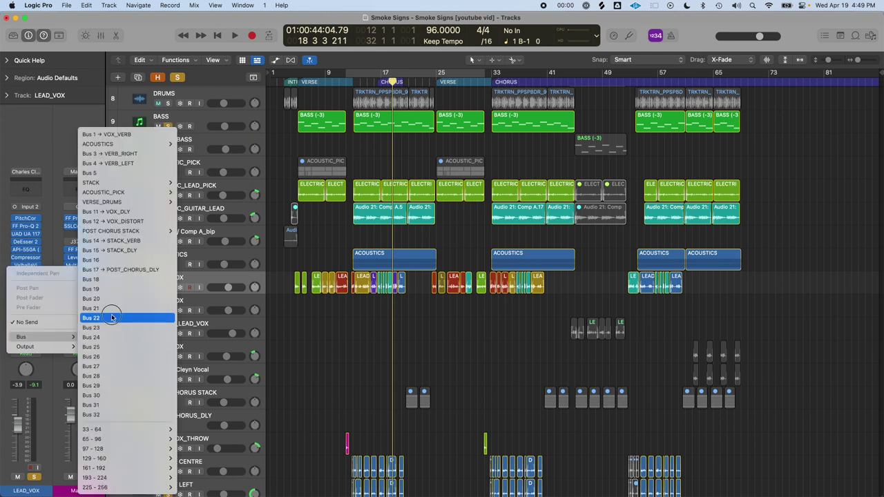
left_click(113, 312)
left_click(96, 332)
left_click(105, 194)
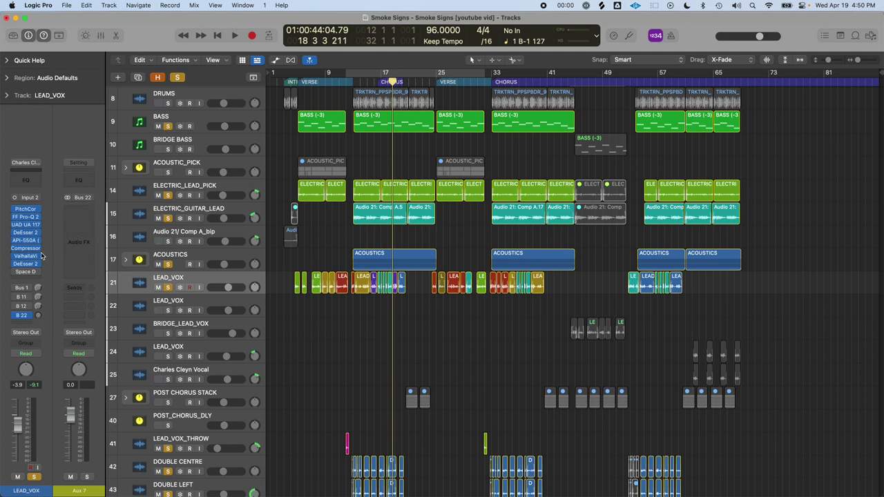
- Move VintageVerb and Space Designer from LEAD_VOX to the new Bus 22 aux channel and open VintageVerb there
left_click_drag(25, 256, 82, 214)
left_click_drag(30, 270, 81, 219)
left_click(79, 218)
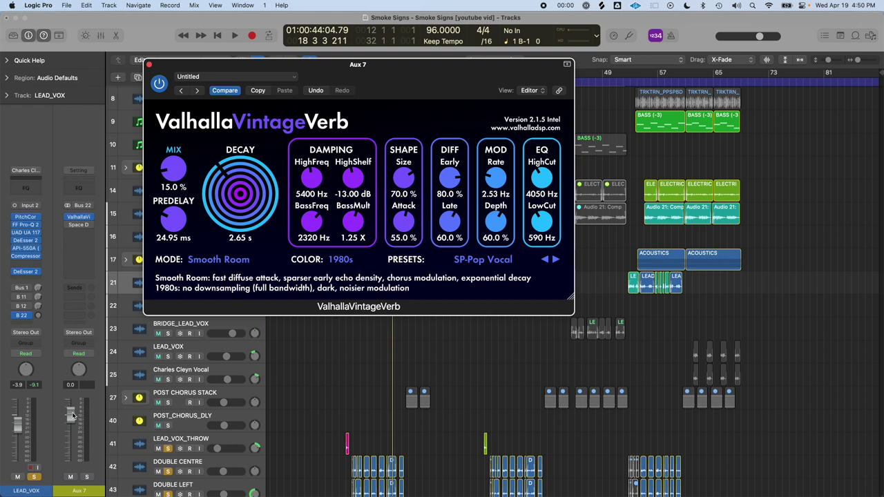
- Rename the Bus 22 aux channel REVERB and lower its volume fader to -11.8 dB
left_click_drag(76, 413, 76, 478)
double_click(82, 491)
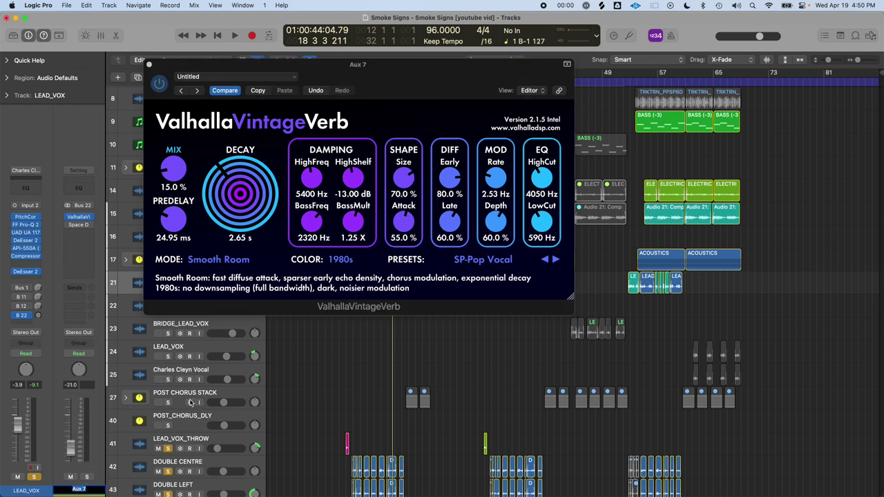
key("Return")
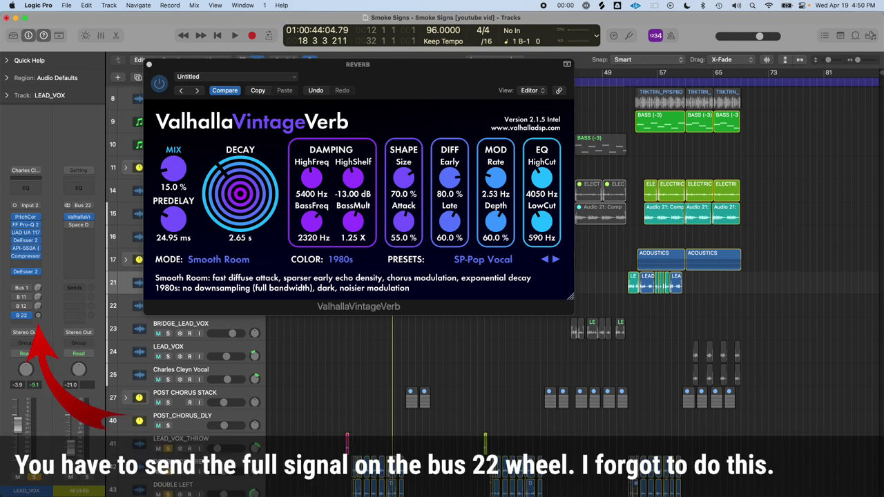
left_click_drag(71, 453, 70, 437)
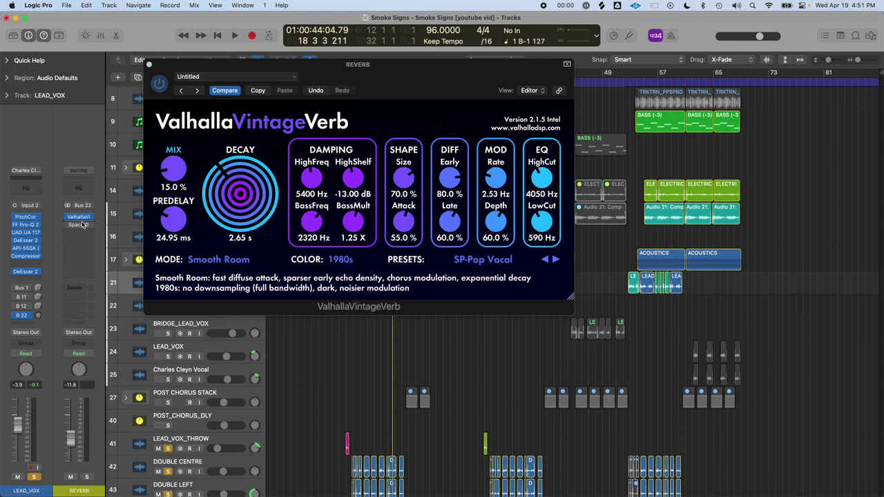
- Add a Channel EQ to REVERB with a 780 Hz low cut and a 2780 Hz high cut, leaving the mid band at 0.0 dB
left_click(88, 187)
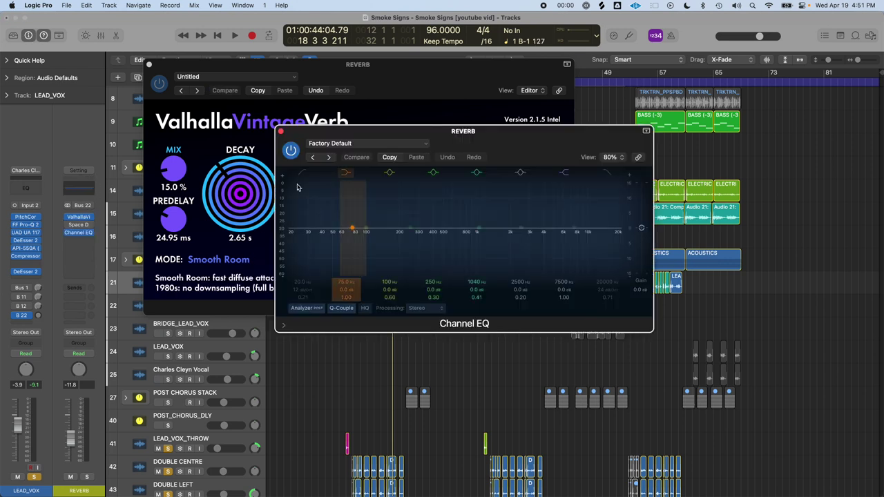
left_click_drag(292, 239, 469, 237)
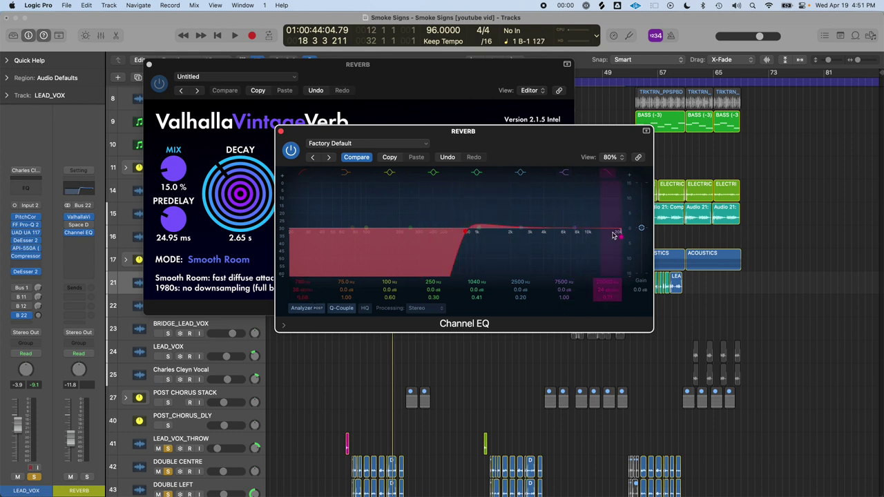
left_click_drag(609, 239, 478, 232)
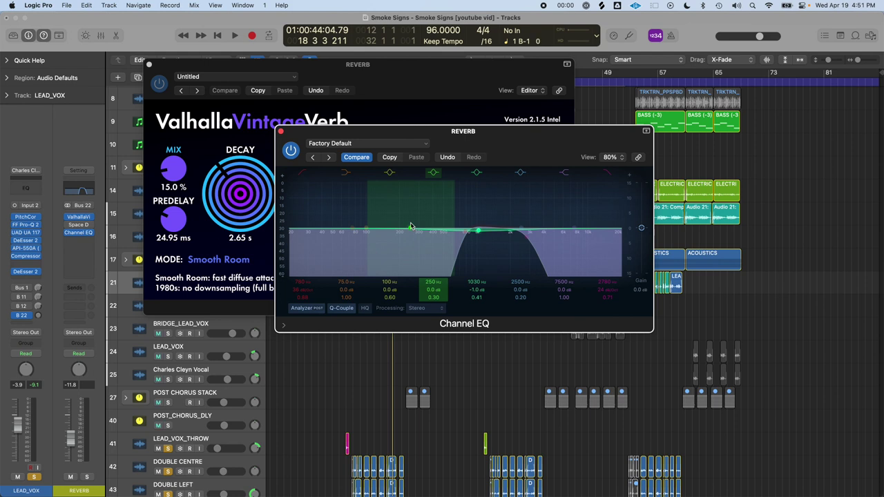
left_click_drag(482, 234, 474, 228)
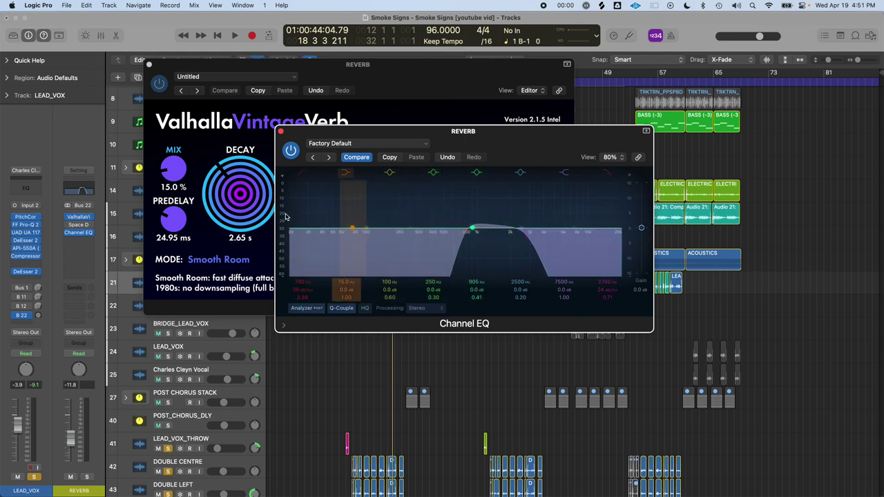
- Insert a stereo Bitcrusher distortion between VintageVerb and Space Designer on the REVERB channel
left_click(83, 239)
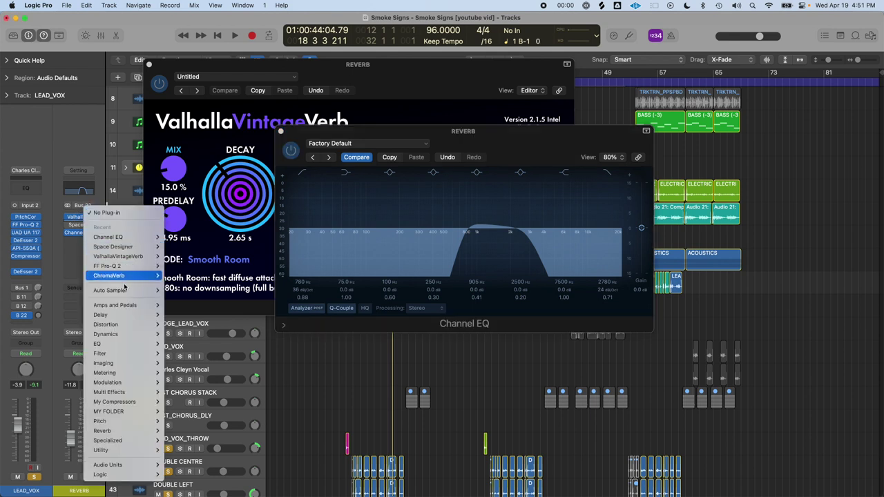
mouse_move(118, 324)
mouse_move(194, 325)
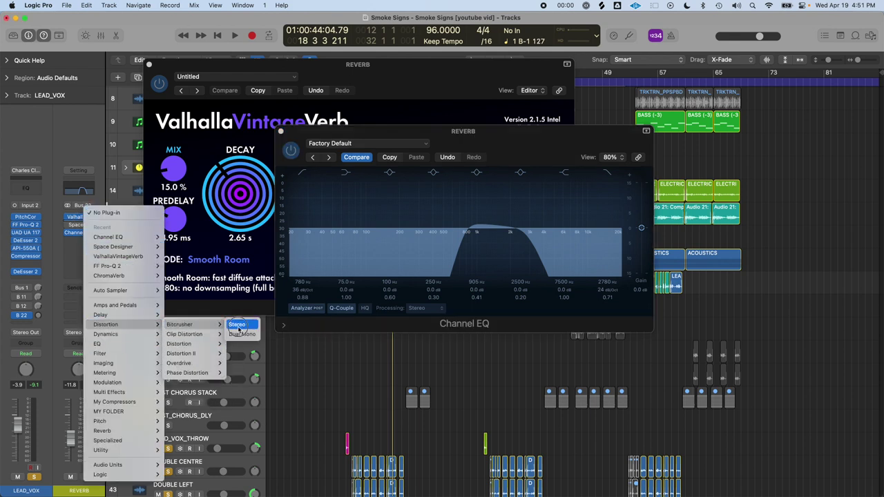
left_click(237, 326)
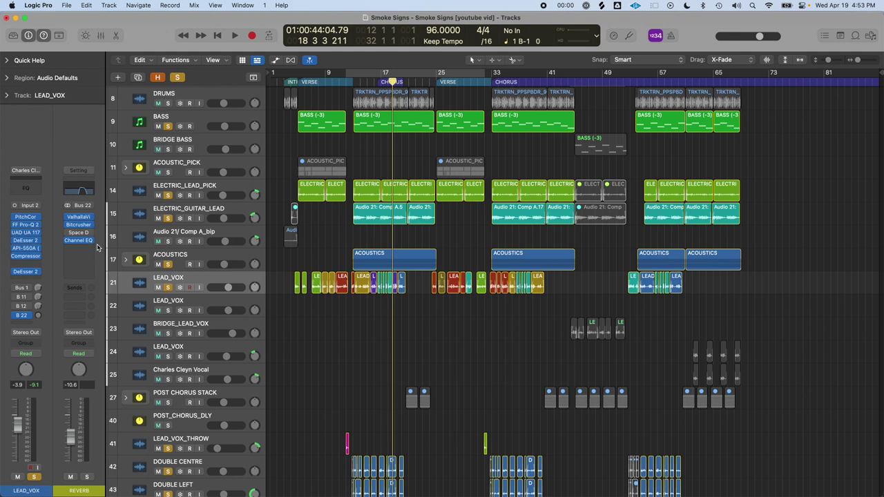
- Create an arrangement track for the REVERB aux channel
right_click(97, 247)
left_click(121, 251)
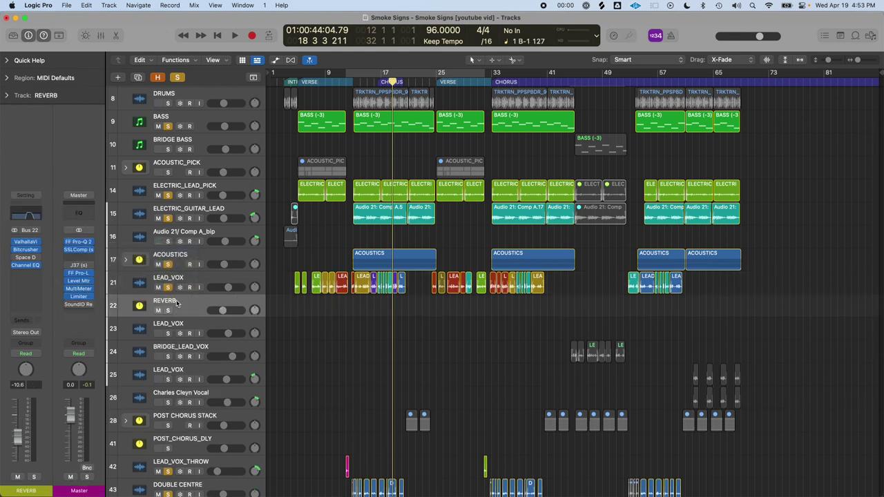
- Raise the REVERB track volume to -4.9 dB and show the track automation
left_click_drag(220, 314, 247, 312)
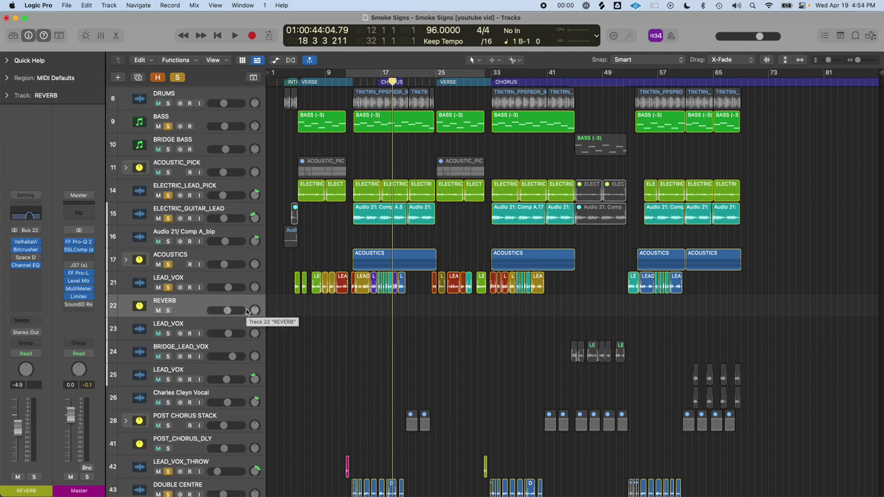
key("a")
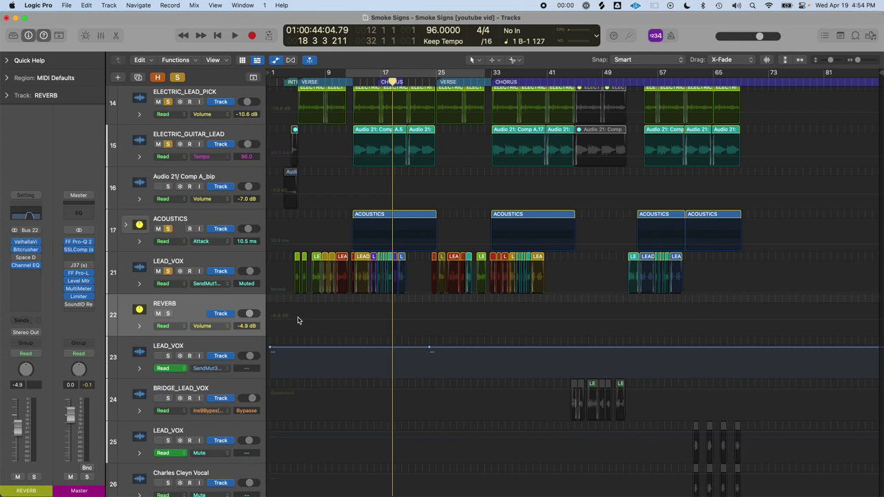
- Automate REVERB's volume at -14.9 dB from the start, -1.8 dB from bar 13, and -17.4 dB after about bar 22
left_click_drag(297, 320, 368, 320)
left_click(354, 82)
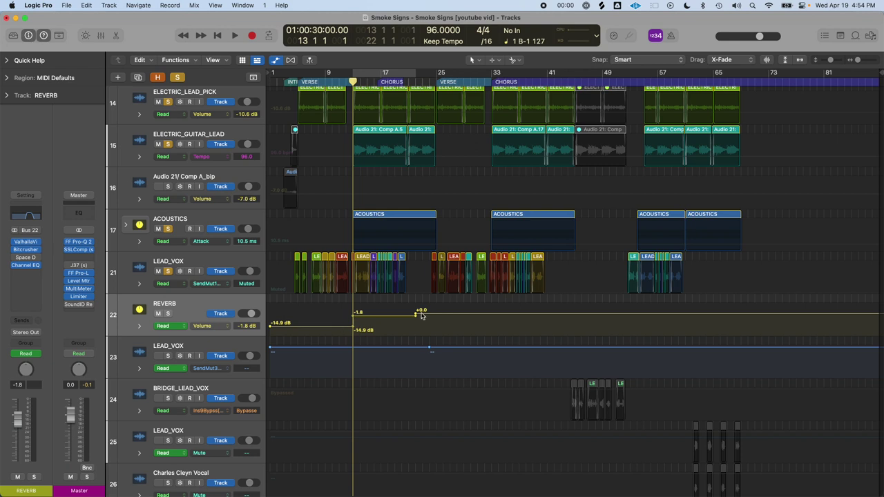
left_click(434, 81)
mouse_move(455, 317)
left_mouse_down()
mouse_move(456, 343)
mouse_move(458, 329)
left_mouse_up()
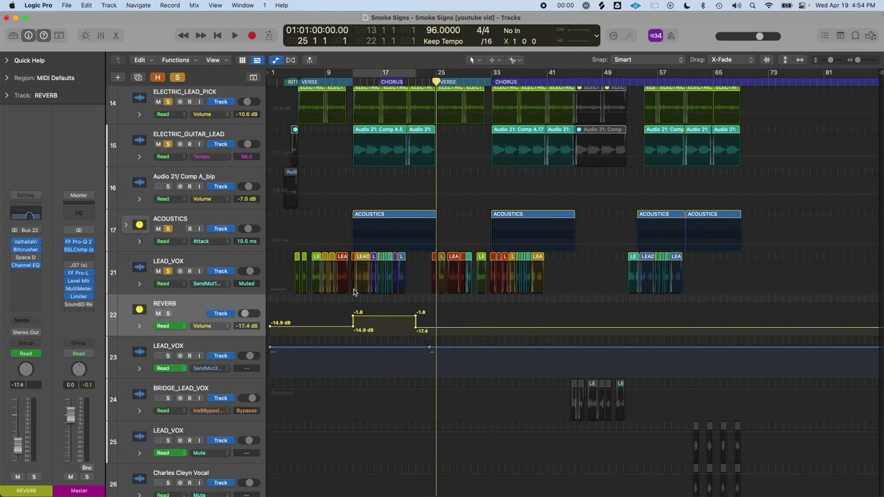
- In REVERB's volume automation, lift the short stretch from bar 13 beat 4 to bar 14 beat 2 to +3.0 dB and finally lower it to -6.6 dB
left_click(354, 81)
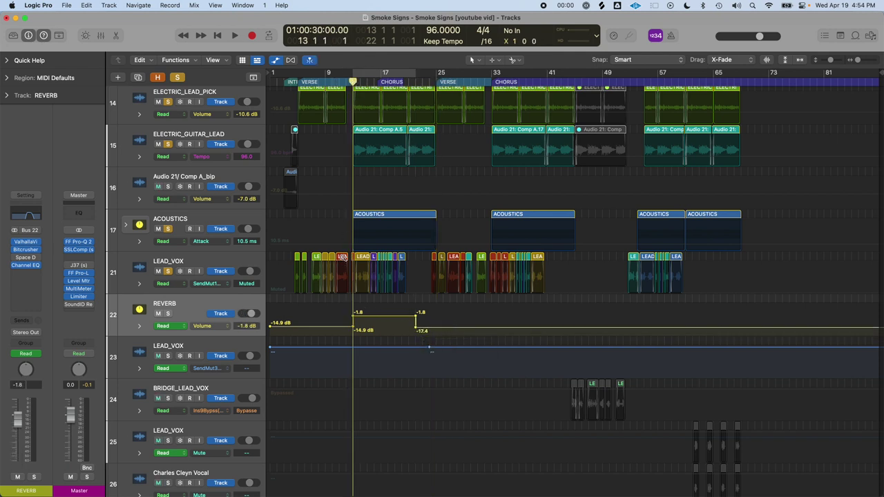
left_click_drag(343, 255, 405, 330)
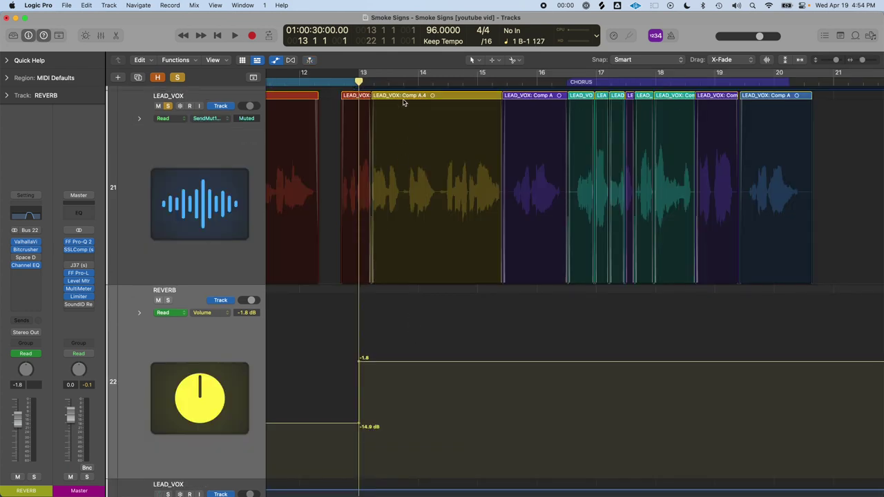
left_click(405, 83)
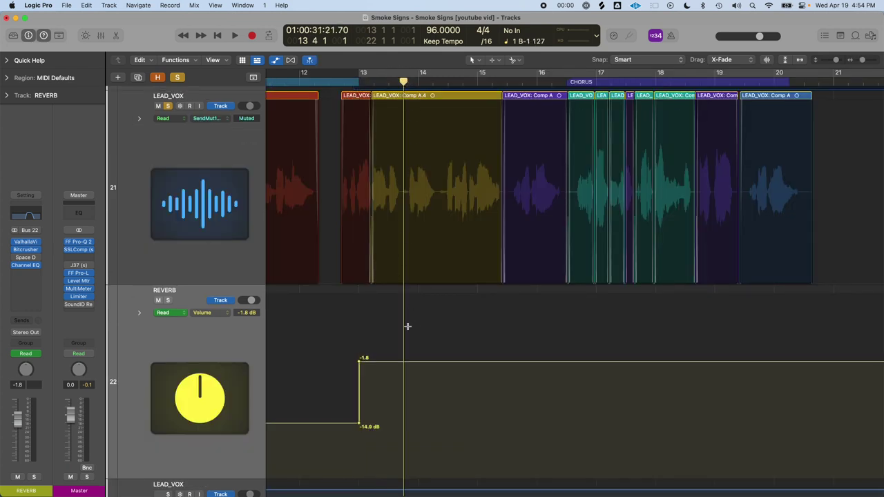
left_click_drag(407, 361, 423, 326)
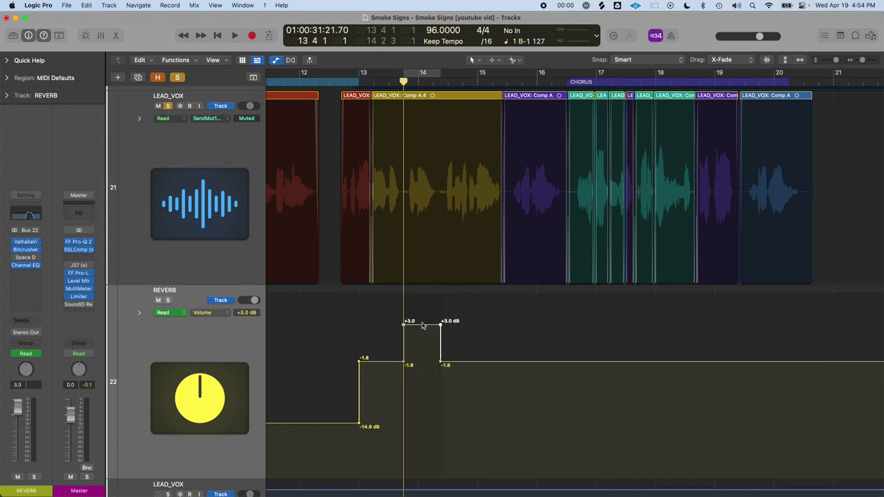
left_click_drag(423, 324, 419, 392)
key("super+Left")
key("super+Left")
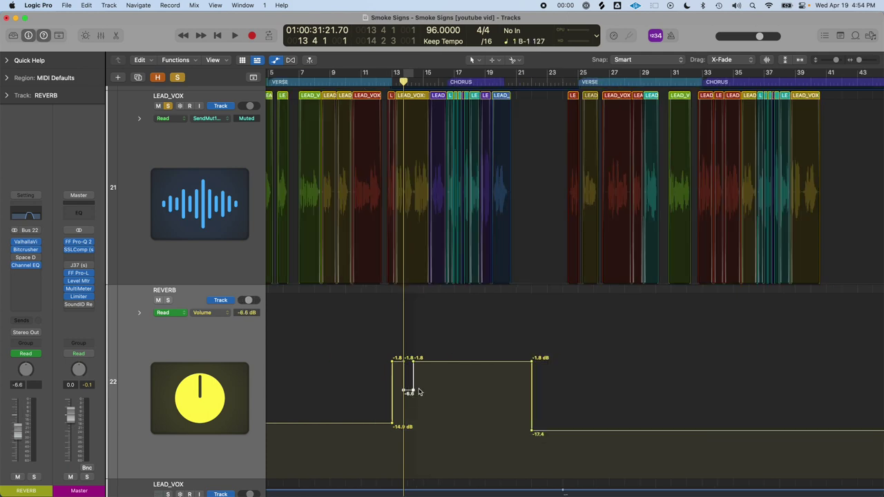
scroll(418, 392, "left", 3)
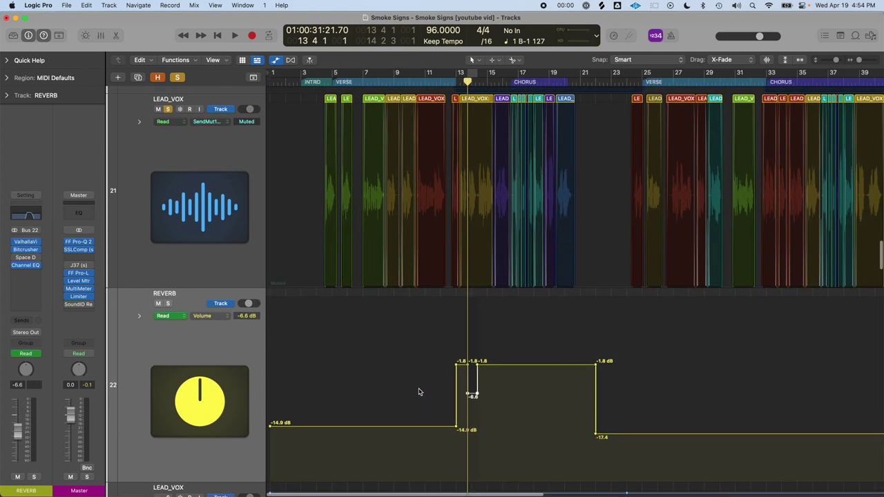